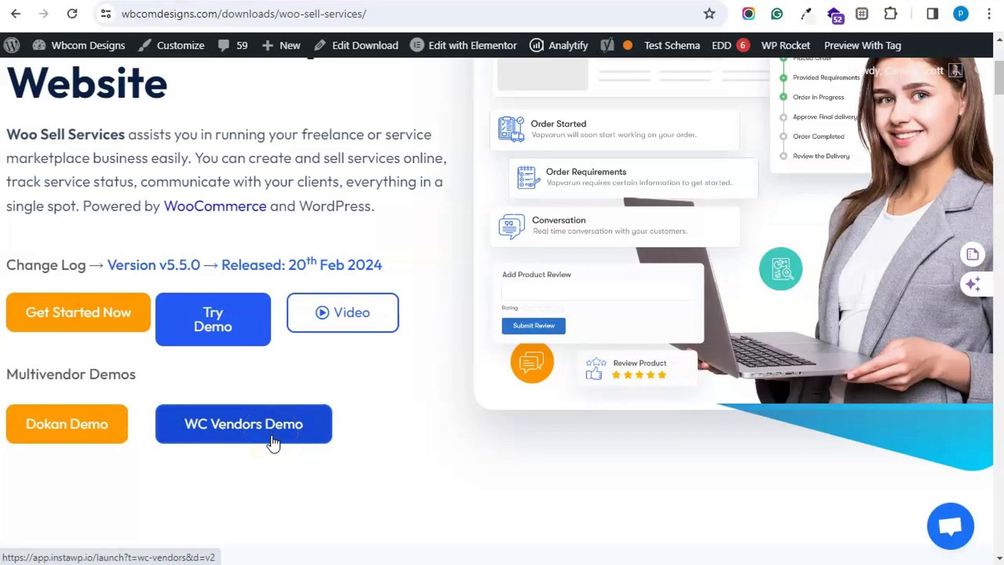
# - Browse the InstaWP demo list and open the Woo Sell Services documentation
pyautogui.scroll(5, 272, 442)
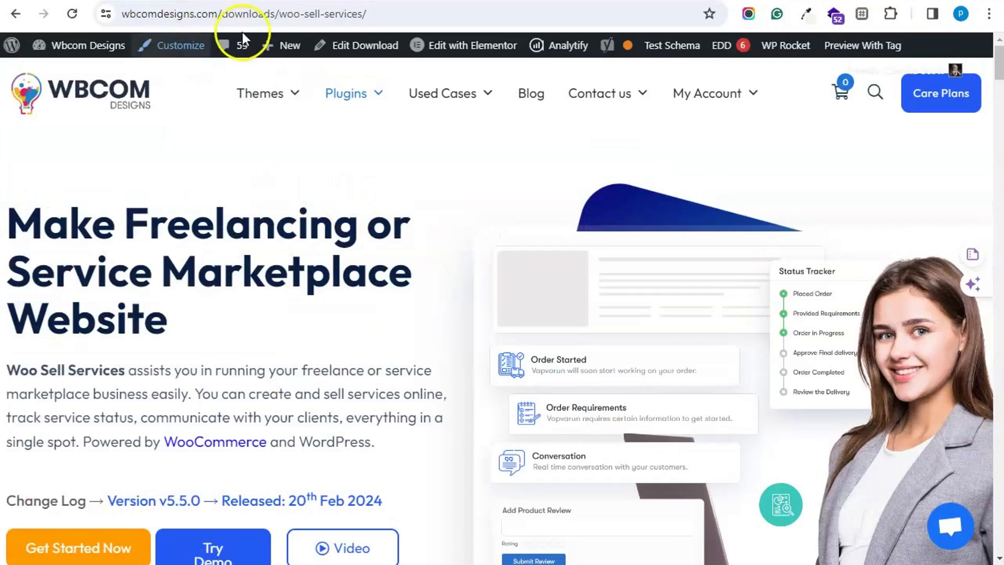
pyautogui.scroll(-5, 302, 283)
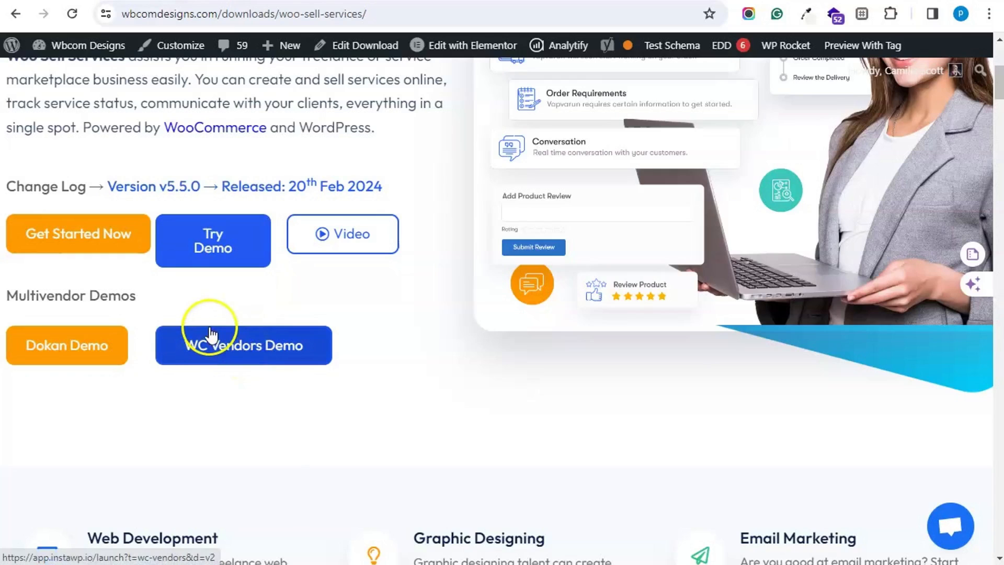
pyautogui.scroll(-12, 411, 321)
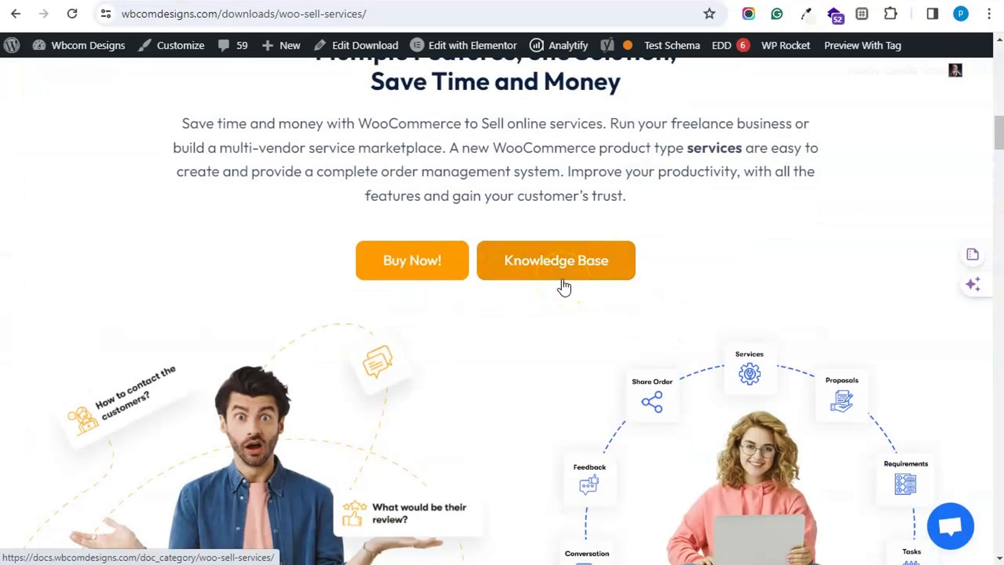
pyautogui.click(579, 277)
pyautogui.scroll(5, 587, 282)
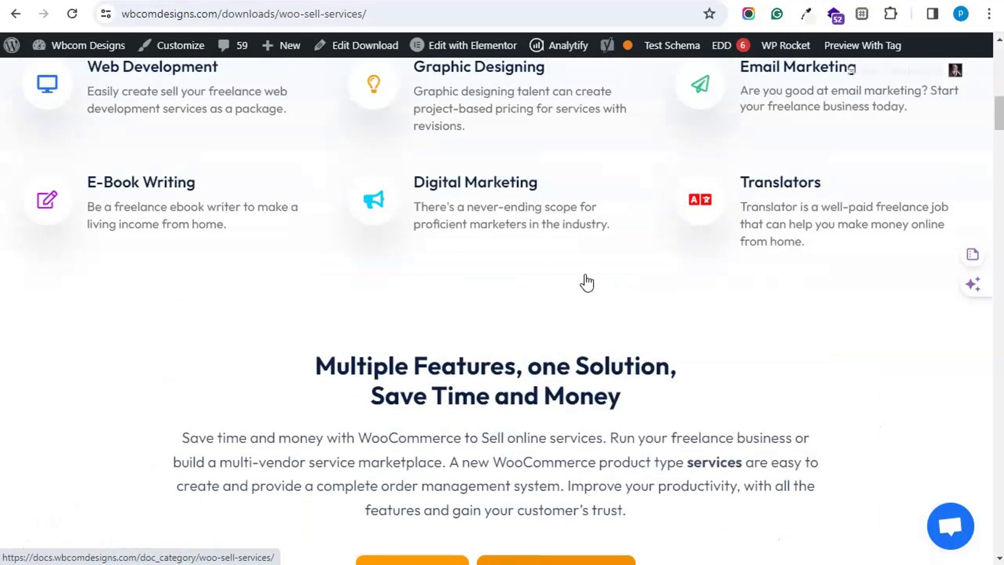
pyautogui.scroll(8, 384, 327)
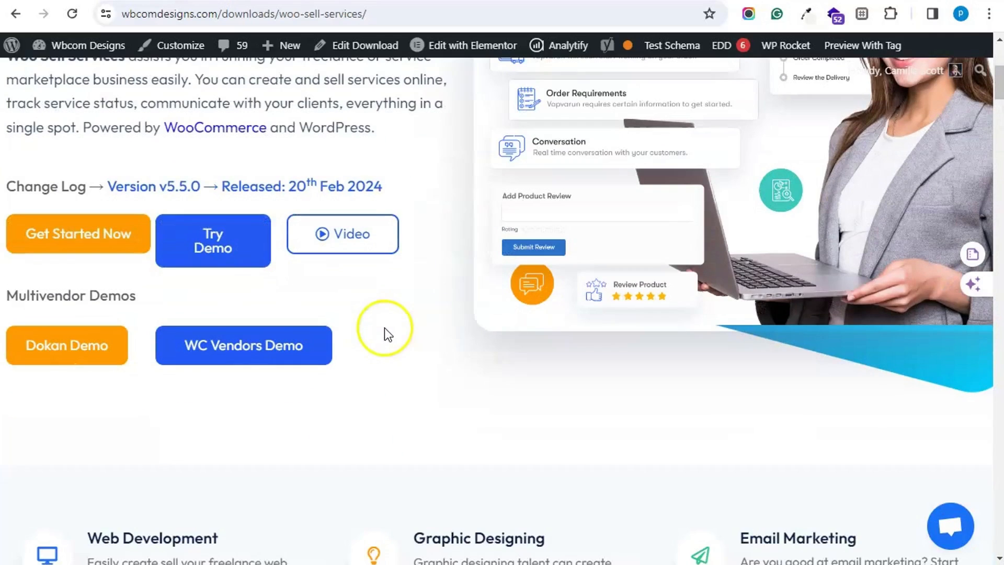
# - Launch the Reign WC Vendors demo, keeping the prefilled holder name and email
pyautogui.click(266, 345)
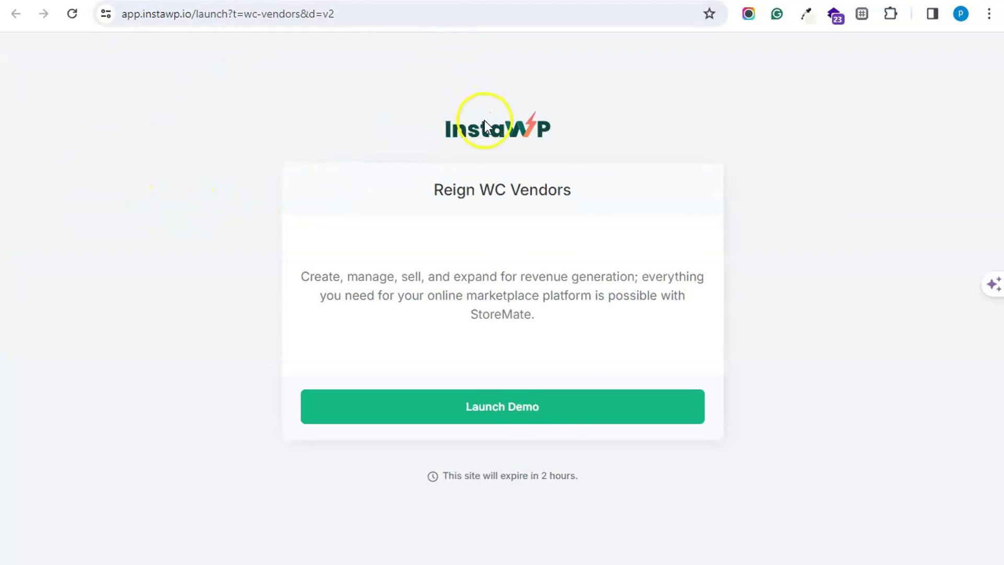
pyautogui.click(521, 416)
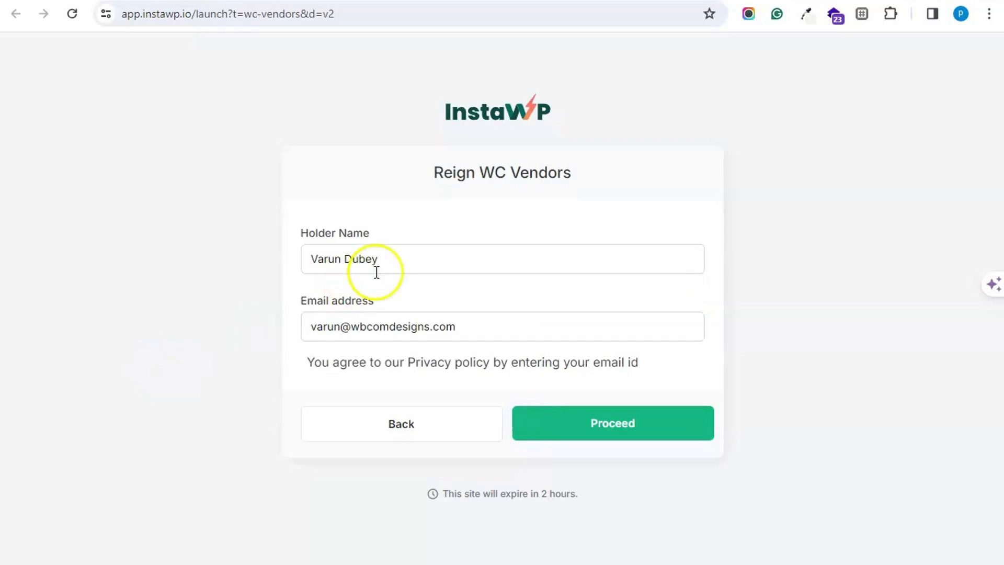
pyautogui.click(403, 257)
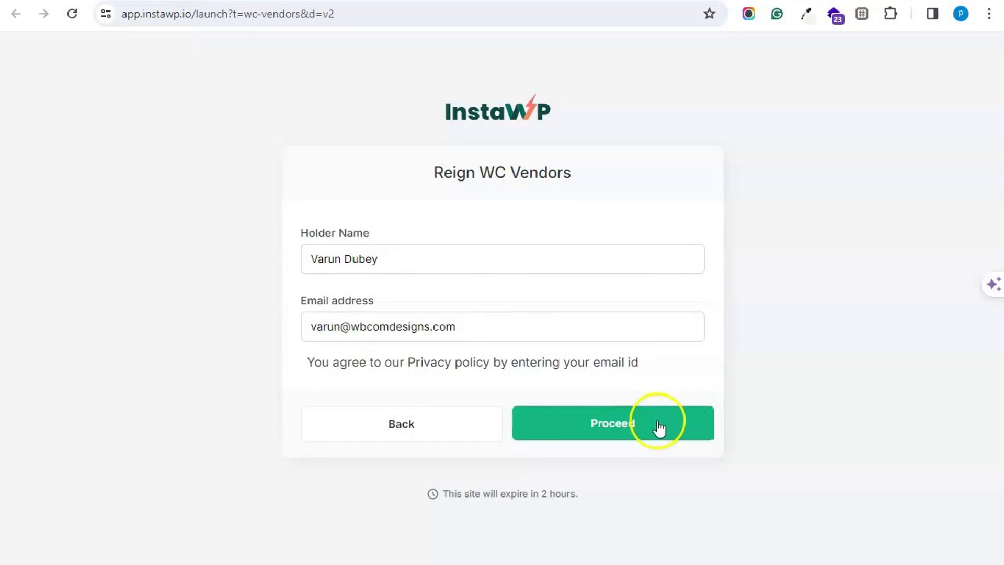
pyautogui.click(621, 432)
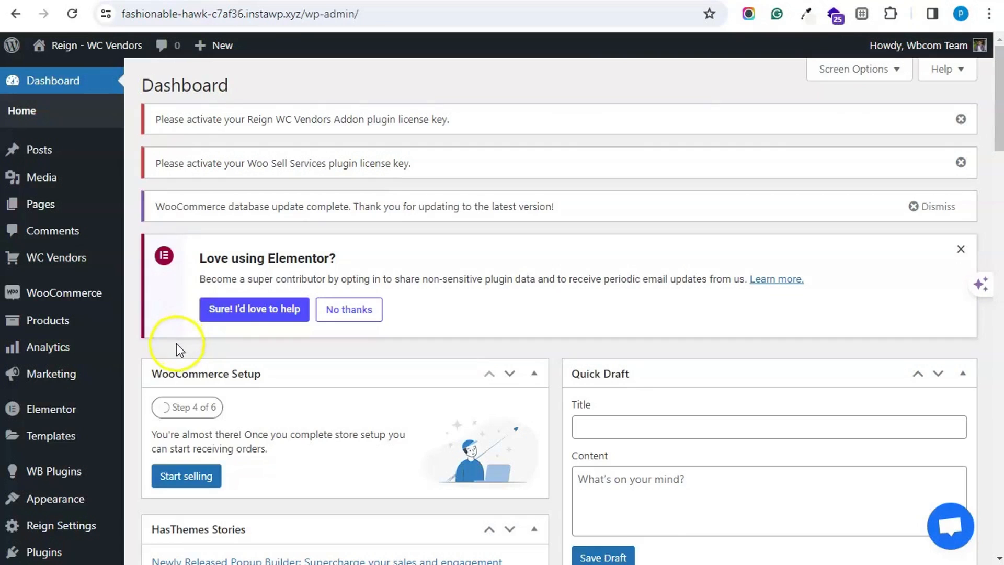
# - Open WB Plugins > Woo Sell Services and review the General settings and email notifications
pyautogui.moveTo(83, 304)
pyautogui.scroll(-5, 82, 304)
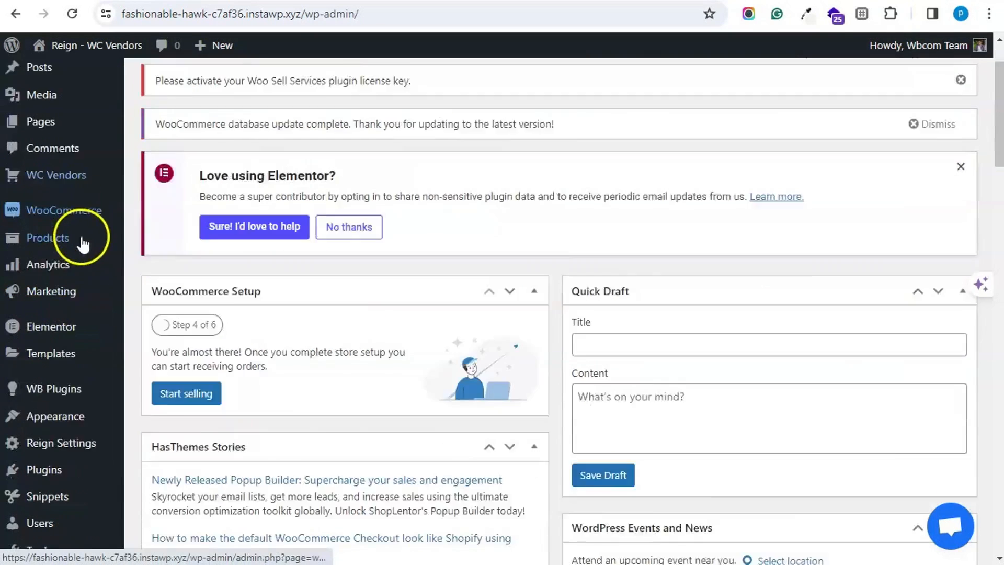
pyautogui.moveTo(93, 253)
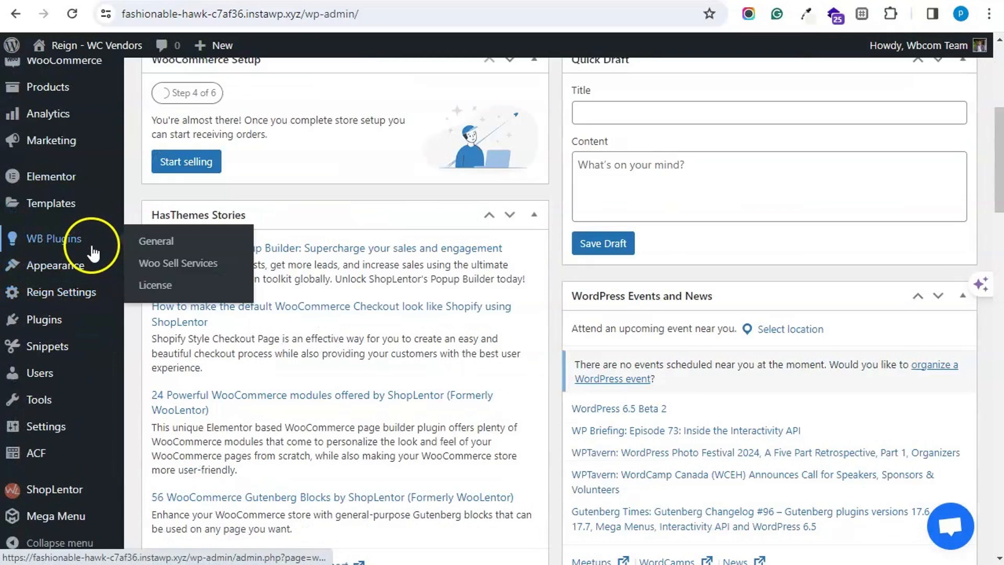
pyautogui.click(158, 267)
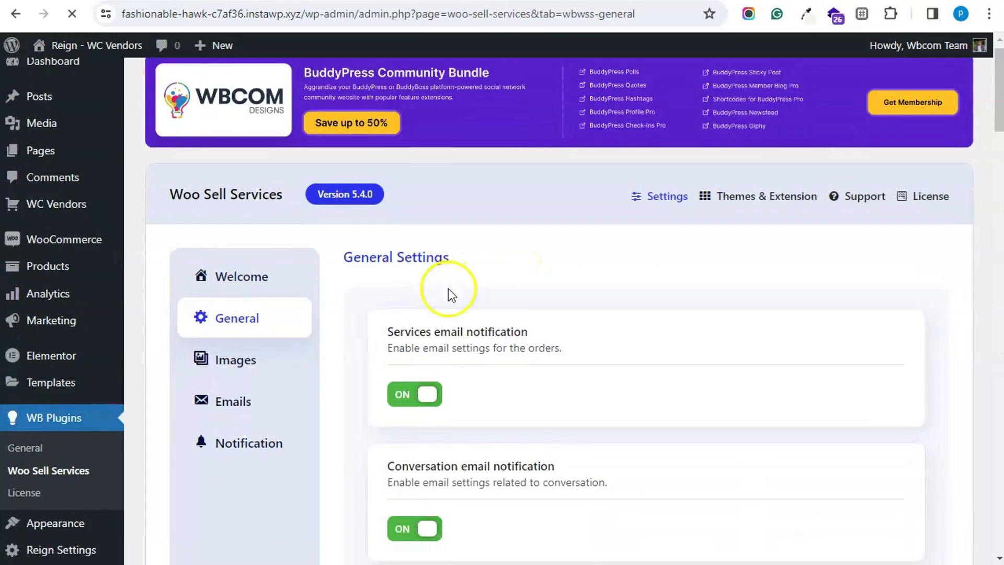
pyautogui.scroll(-20, 448, 287)
pyautogui.scroll(5, 461, 314)
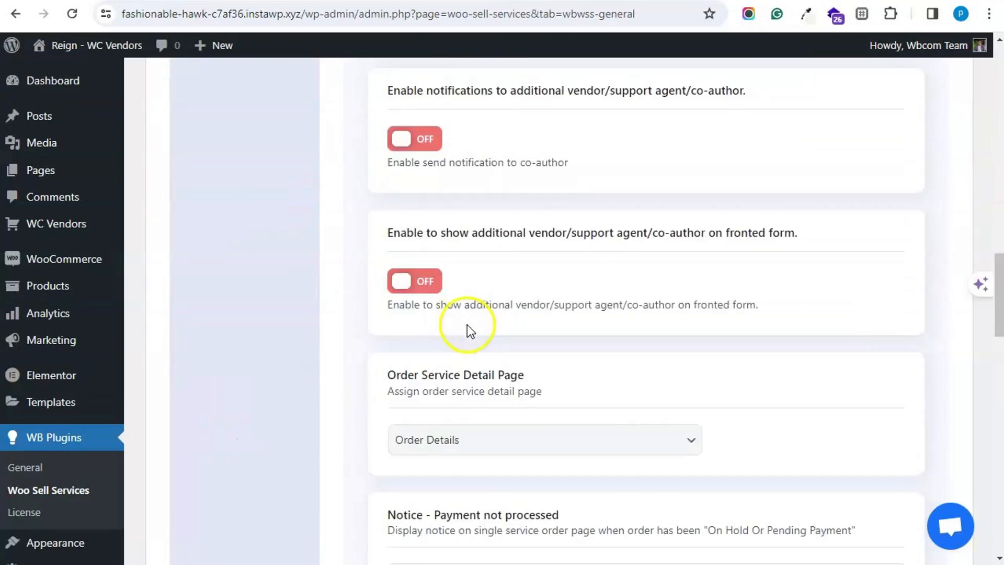
pyautogui.scroll(15, 467, 325)
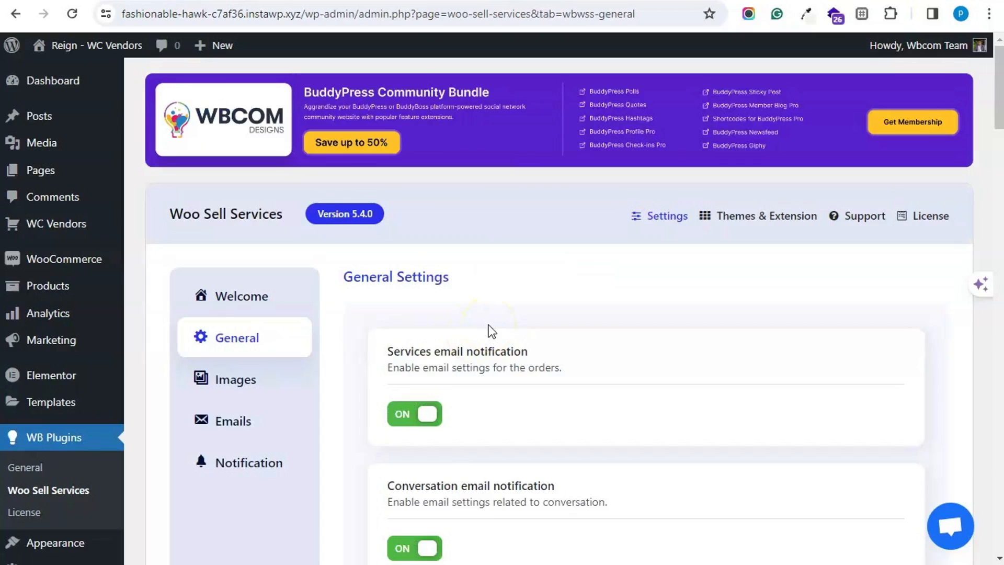
pyautogui.scroll(-5, 31, 293)
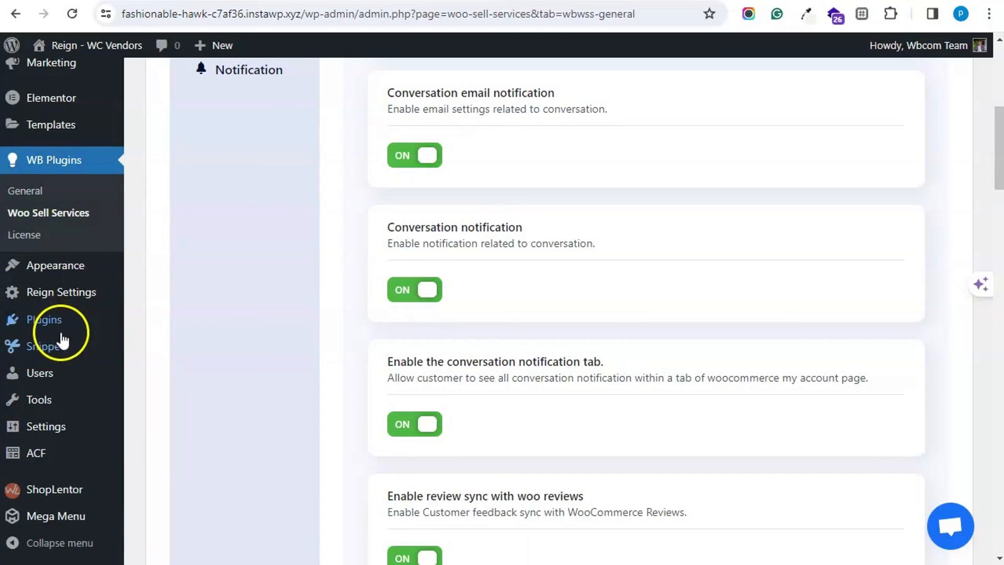
pyautogui.moveTo(55, 378)
pyautogui.scroll(5, 54, 378)
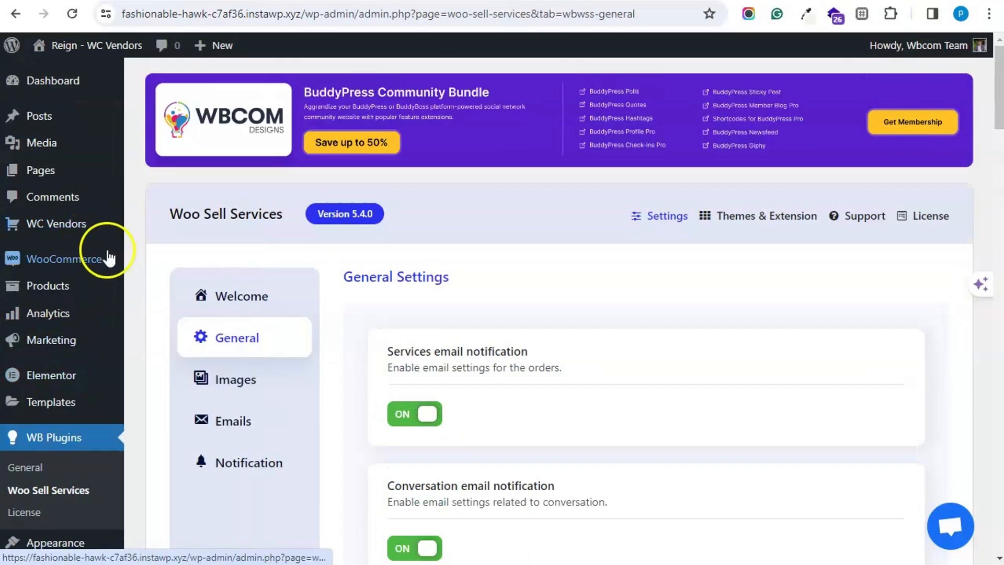
pyautogui.moveTo(108, 256)
pyautogui.scroll(-5, 207, 291)
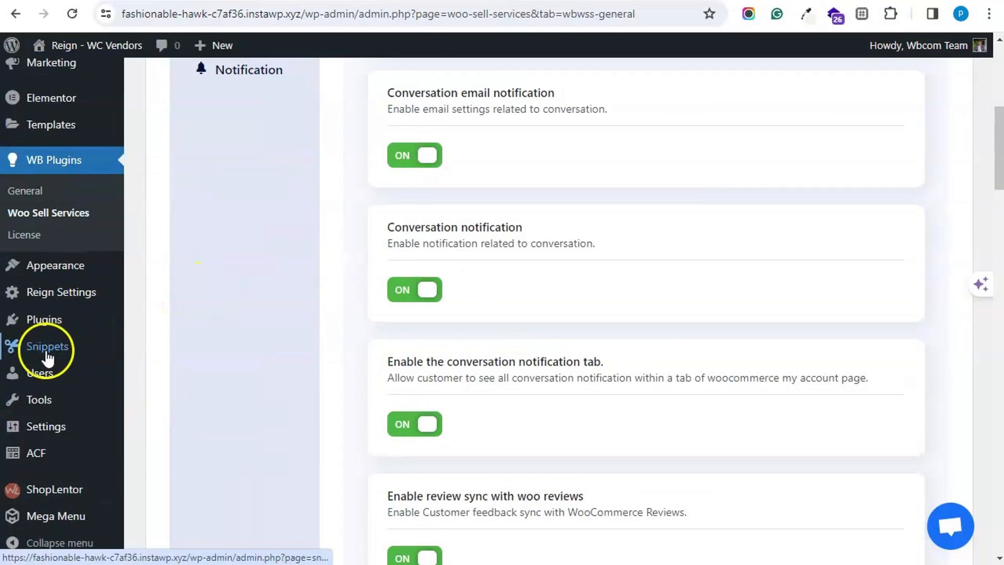
# - Filter Users to Vendor (5) and switch into the Apple iPhone store vendor's account
pyautogui.click(47, 376)
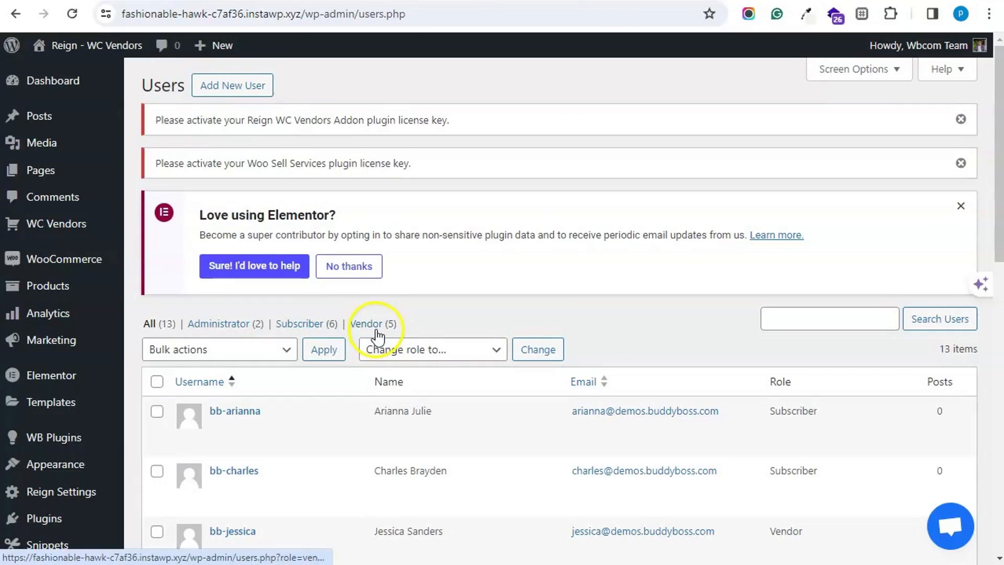
pyautogui.scroll(-1, 378, 335)
pyautogui.click(384, 245)
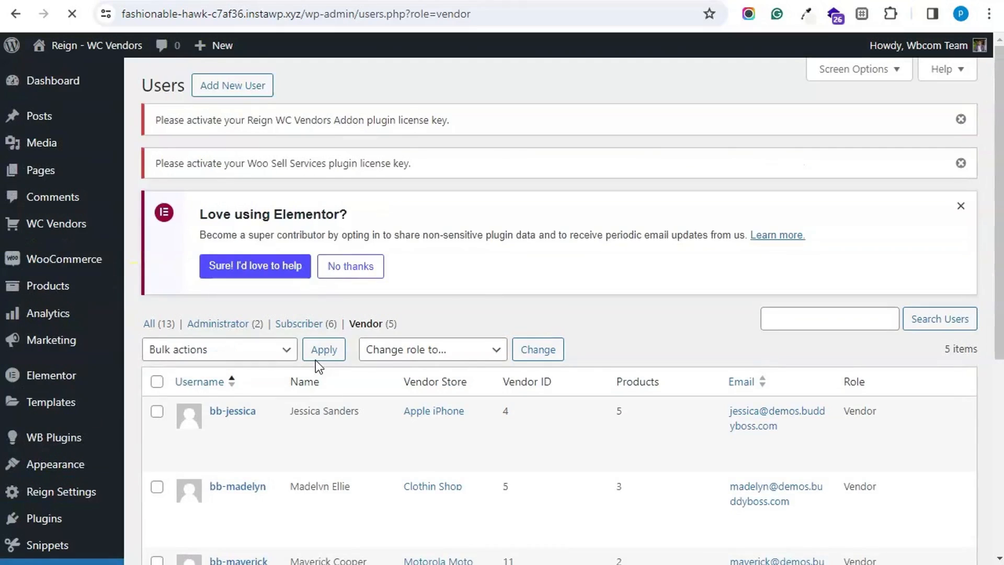
pyautogui.scroll(-2, 316, 360)
pyautogui.click(316, 285)
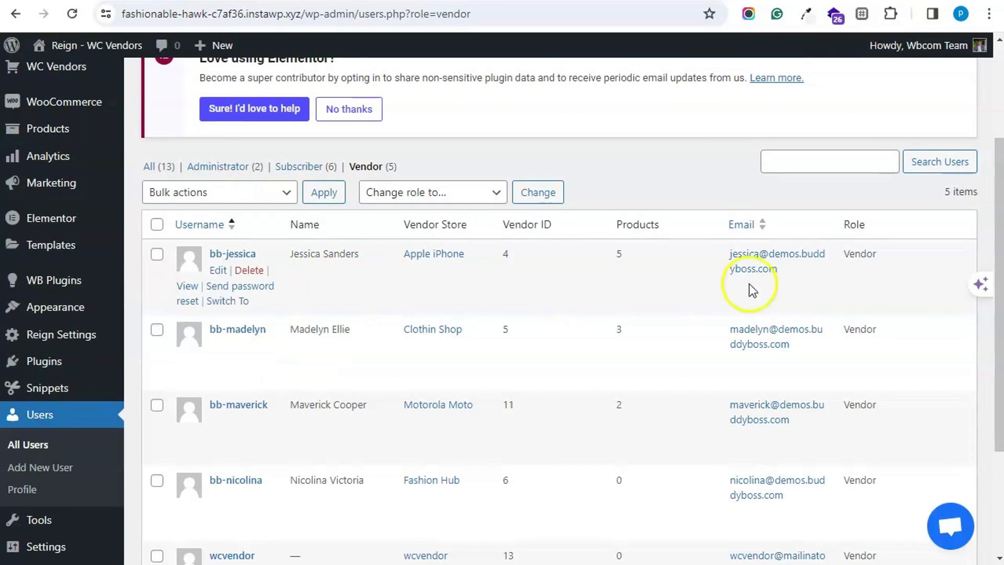
pyautogui.click(235, 301)
pyautogui.scroll(-1, 356, 295)
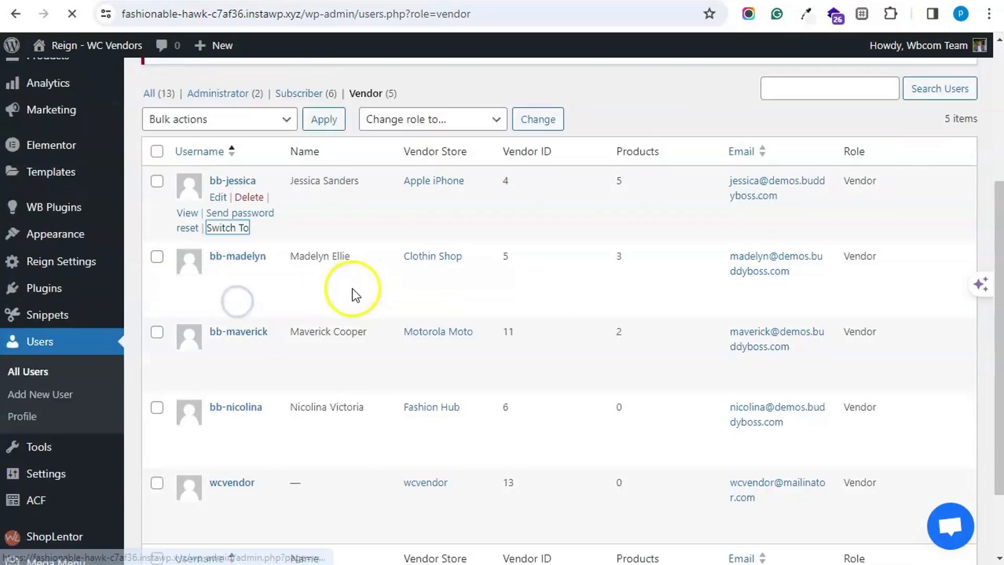
pyautogui.scroll(-1, 355, 294)
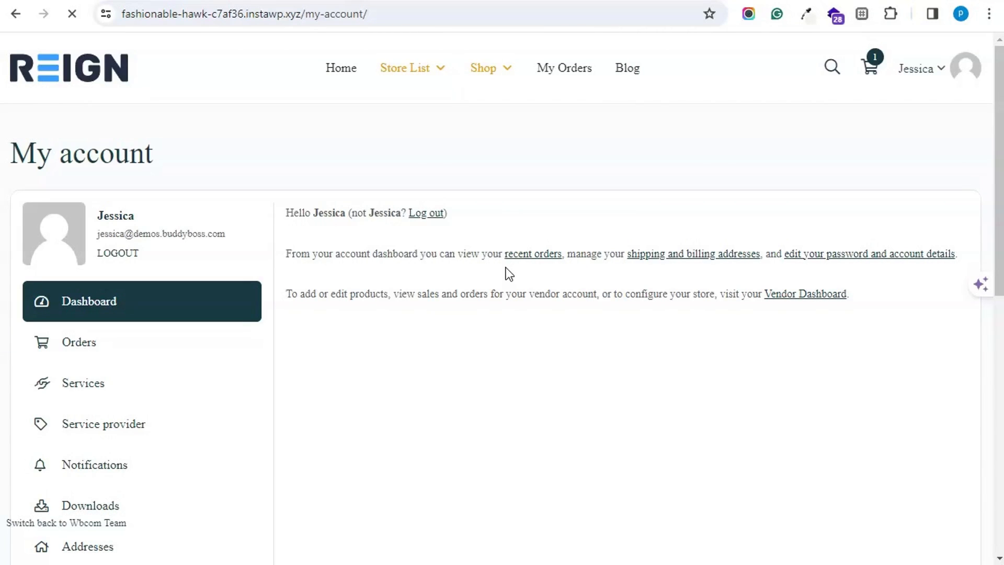
# - Open the vendor's Pro Dashboard from the Store List menu
pyautogui.click(506, 73)
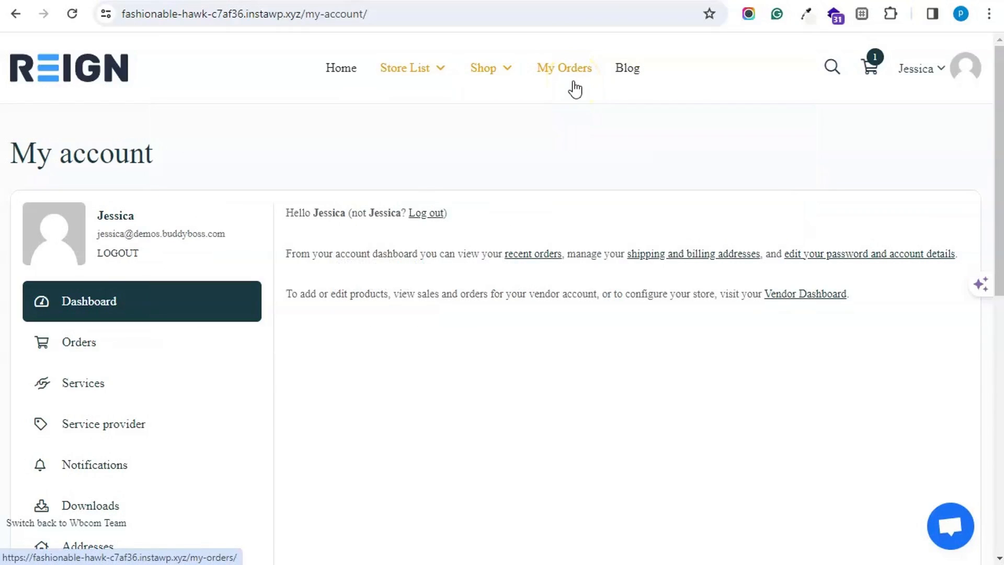
pyautogui.moveTo(442, 74)
pyautogui.click(434, 102)
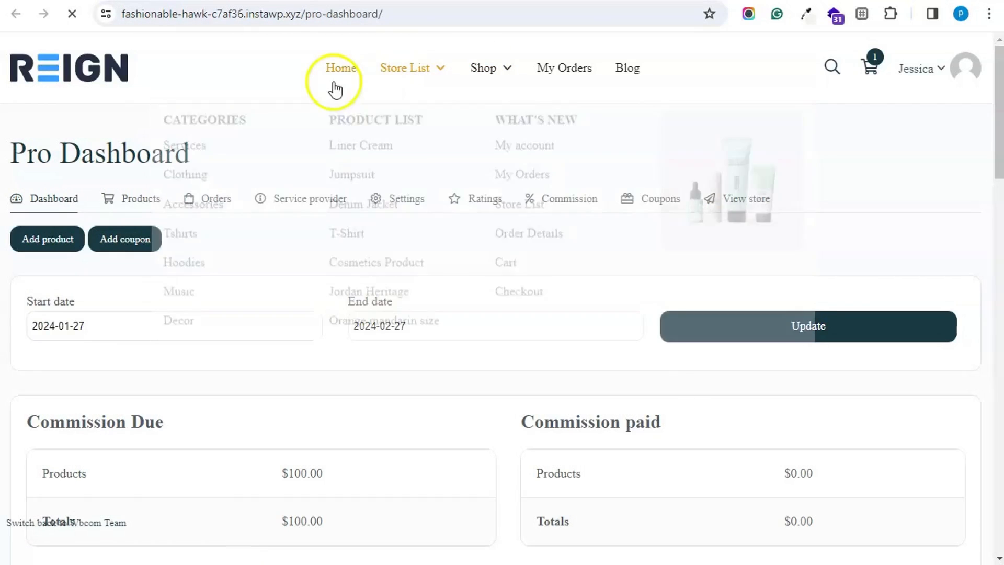
pyautogui.moveTo(434, 85)
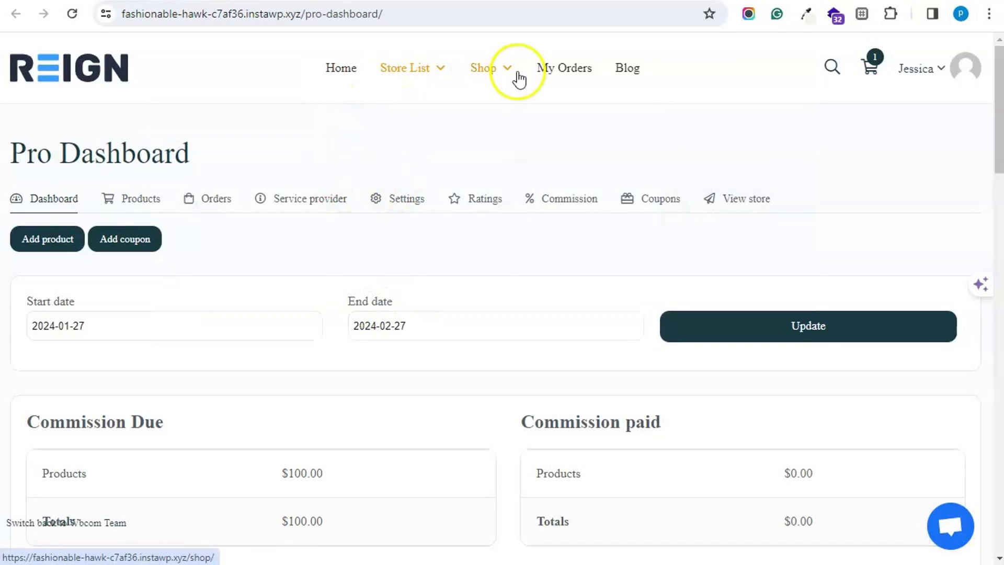
pyautogui.moveTo(500, 74)
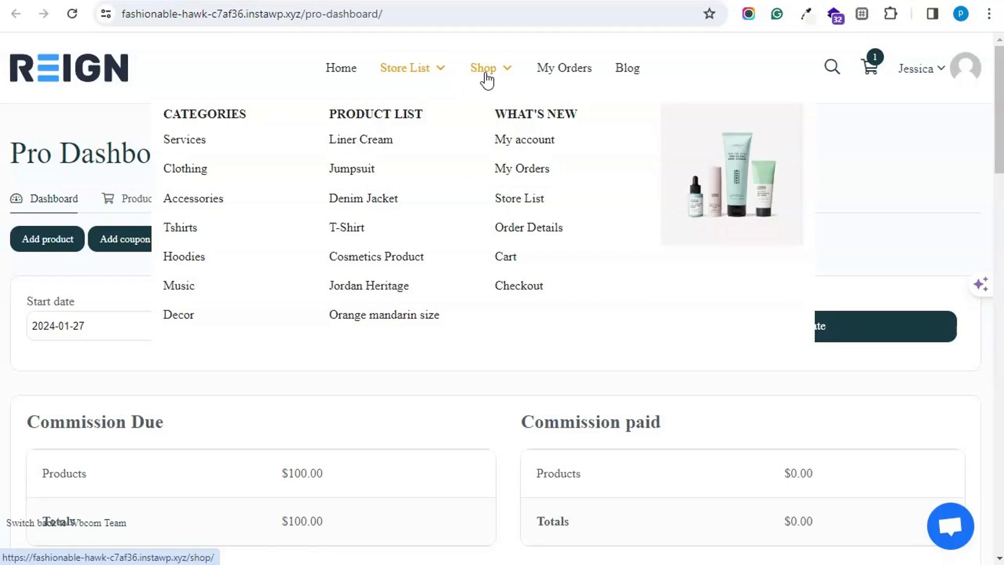
# - Browse the Shop > Services category, then return to the dashboard and start a new product
pyautogui.click(191, 140)
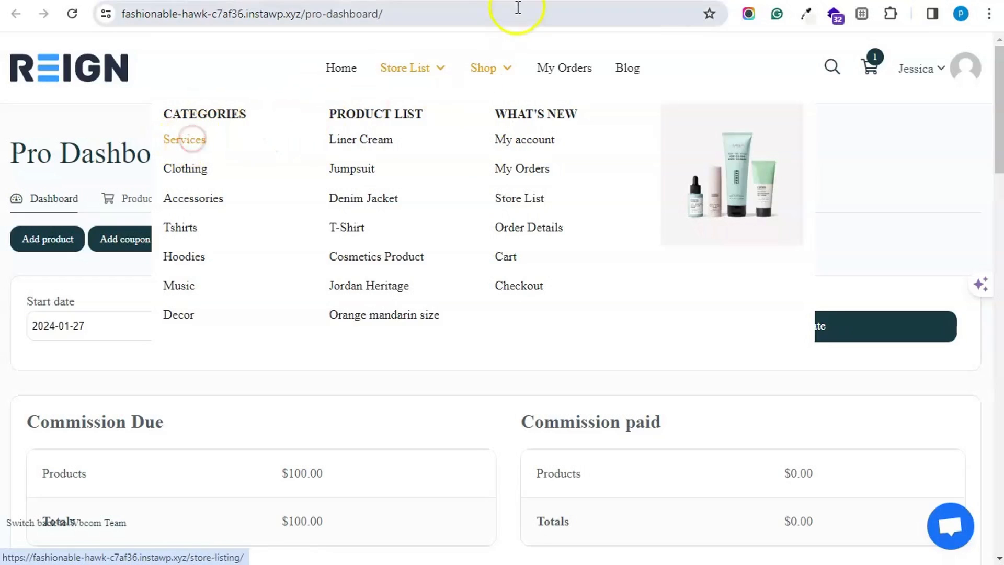
pyautogui.click(193, 148)
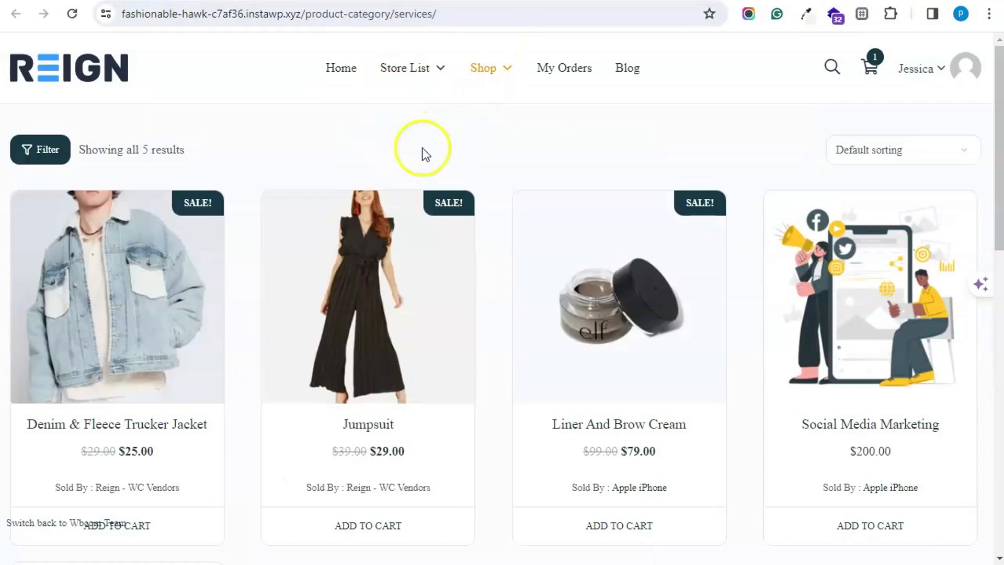
pyautogui.scroll(-9, 424, 153)
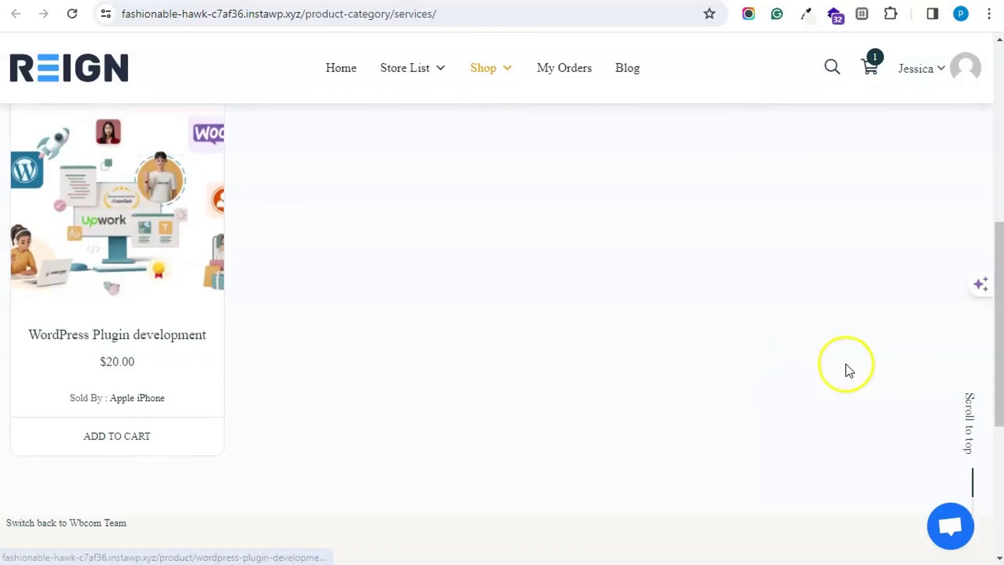
pyautogui.scroll(6, 846, 364)
pyautogui.click(470, 6)
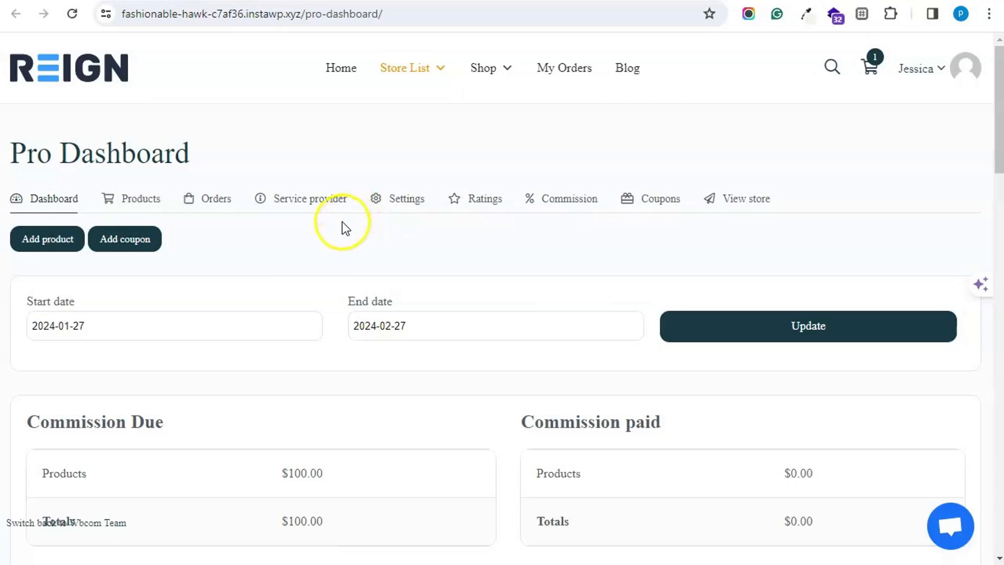
pyautogui.click(35, 240)
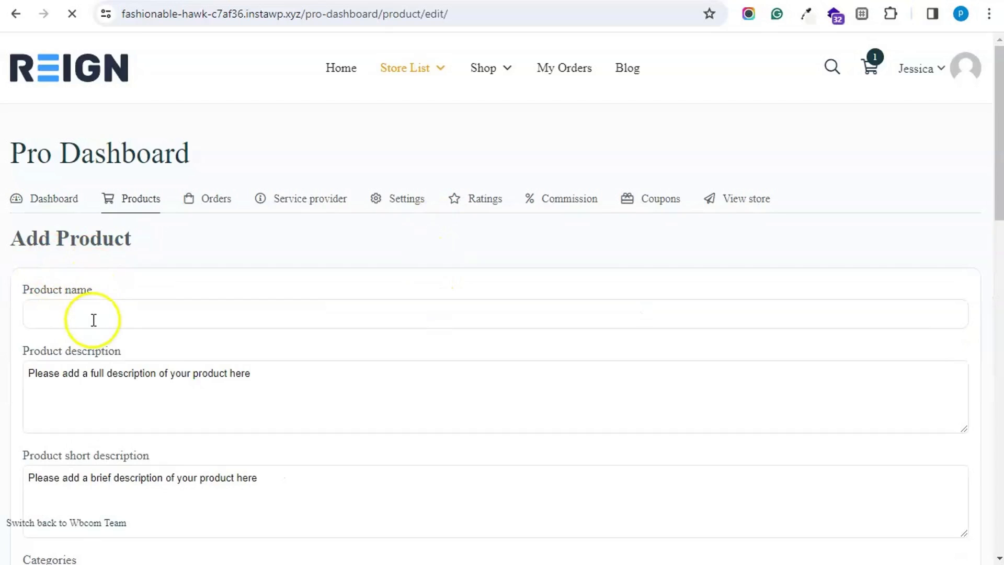
# - Name the product 'customer support' and copy that text into the description and short description
pyautogui.click(94, 319)
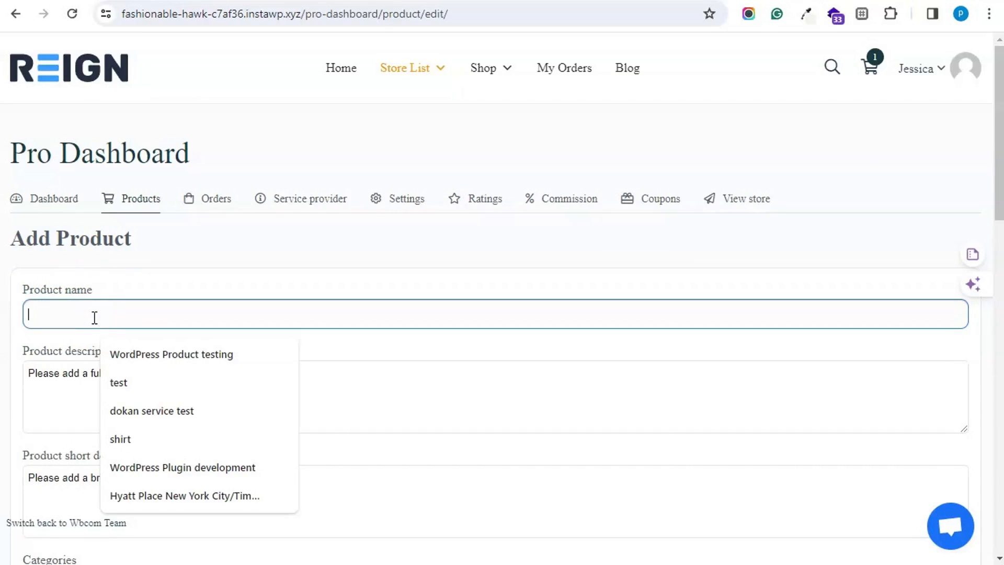
pyautogui.write('wc v')
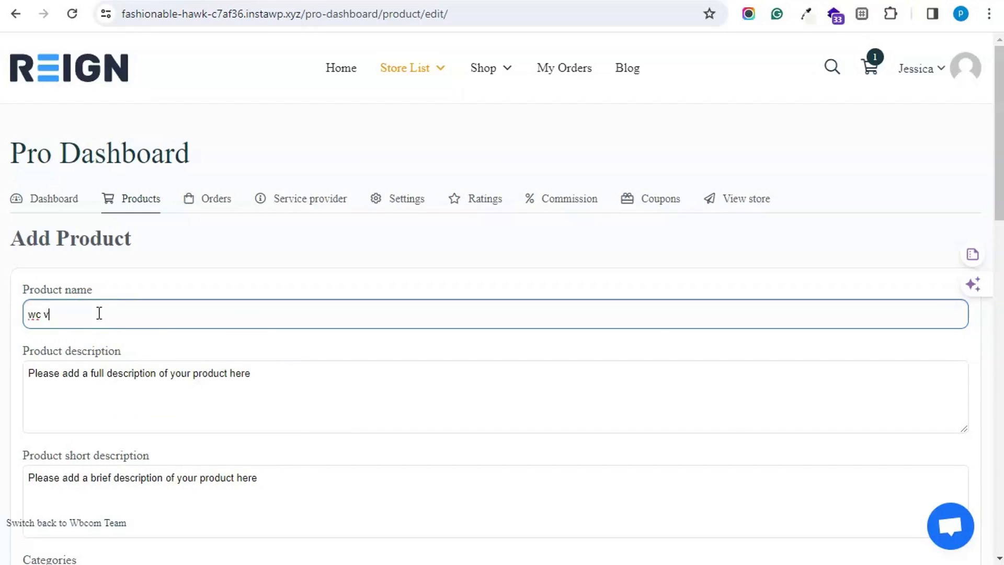
pyautogui.press('BackSpace')
pyautogui.press('BackSpace')
pyautogui.scroll(-3, 105, 324)
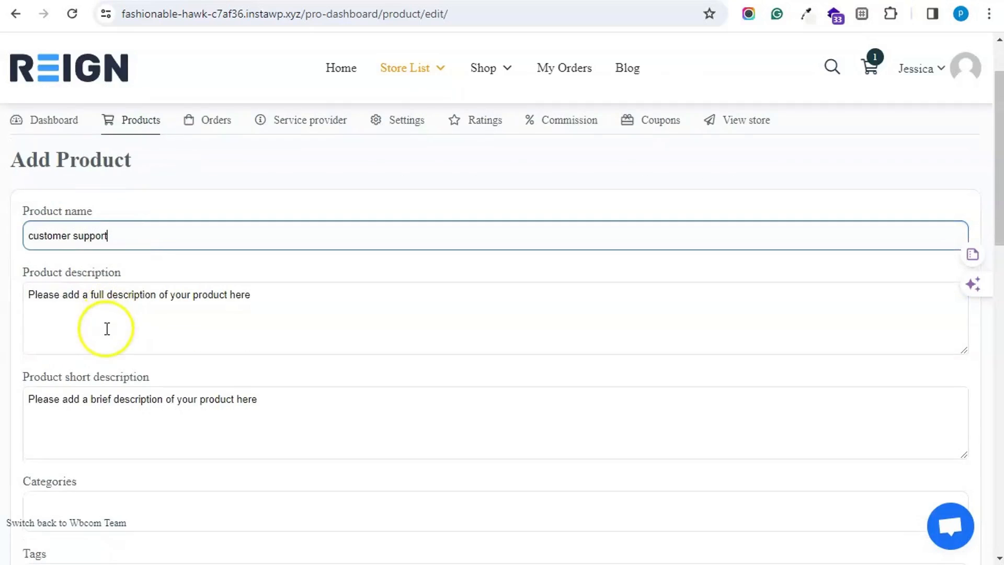
pyautogui.moveTo(142, 165); pyautogui.dragTo(26, 159)
pyautogui.hotkey('ctrl', 'c')
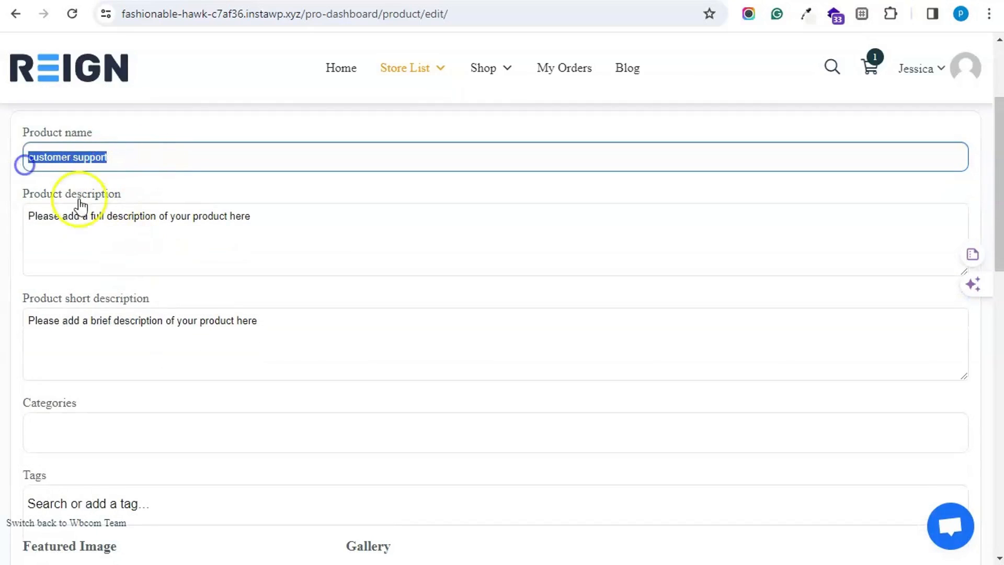
pyautogui.click(111, 238)
pyautogui.hotkey('ctrl', 'v')
pyautogui.click(122, 331)
pyautogui.hotkey('ctrl', 'v')
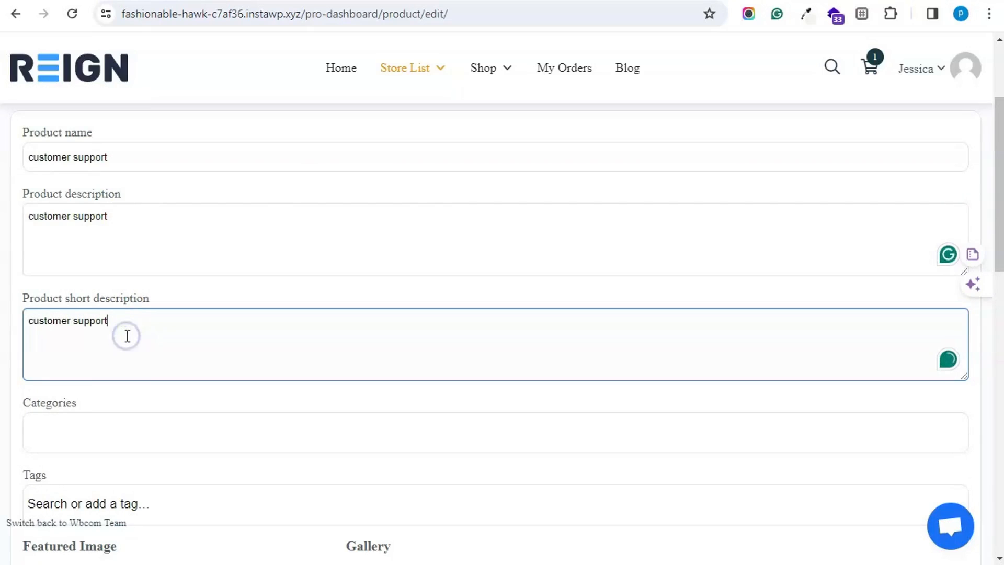
# - Assign the product to the Services category
pyautogui.scroll(-1, 125, 337)
pyautogui.scroll(-1, 101, 347)
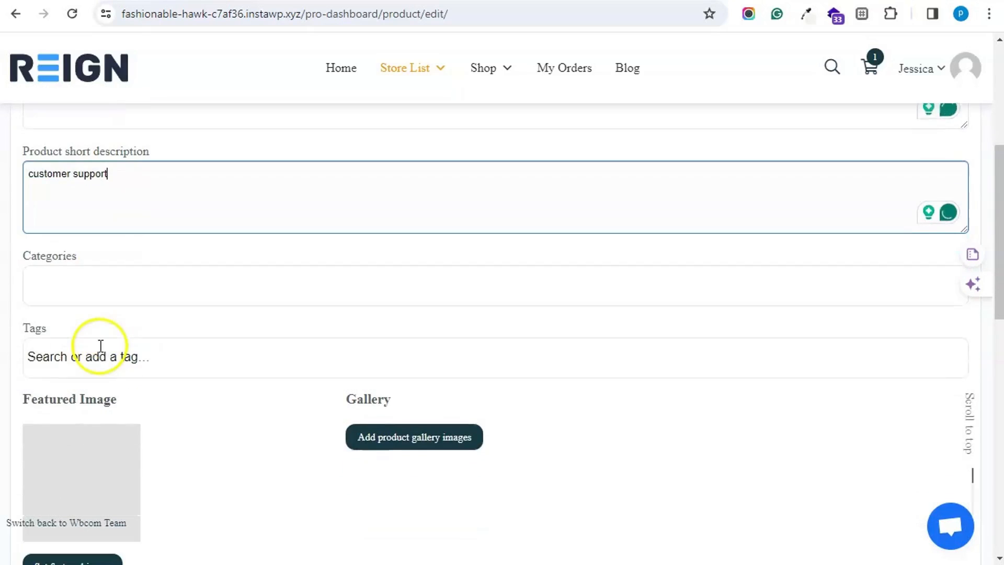
pyautogui.click(73, 269)
pyautogui.scroll(-3, 101, 366)
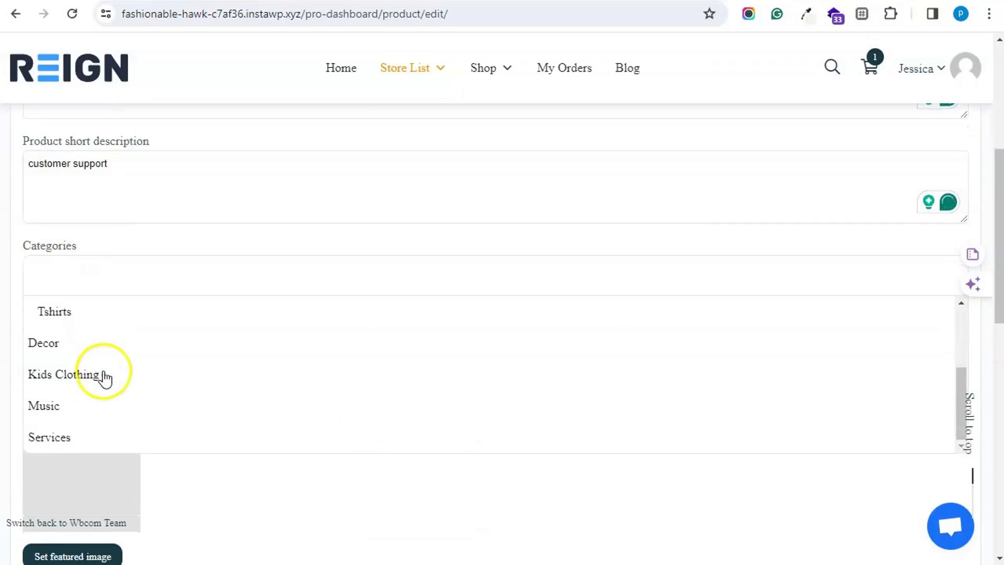
pyautogui.click(76, 437)
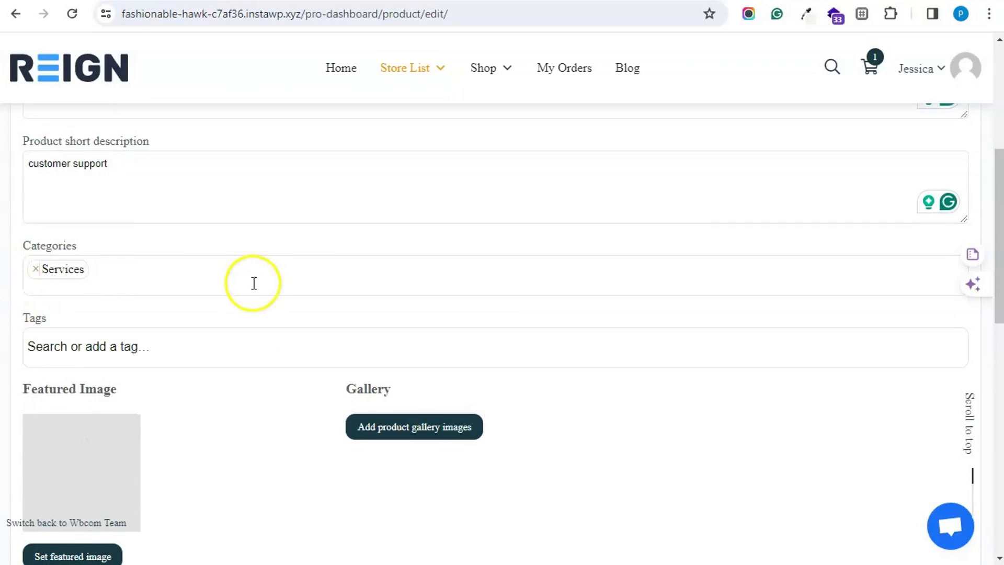
# - Set the fourth media library image as the product's featured image
pyautogui.scroll(-2, 253, 286)
pyautogui.scroll(-3, 197, 311)
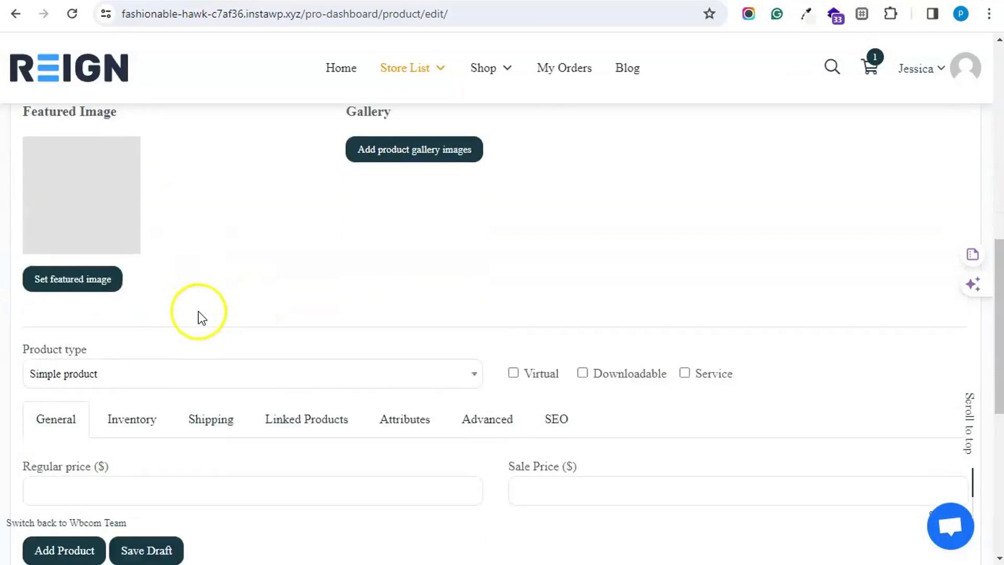
pyautogui.click(98, 245)
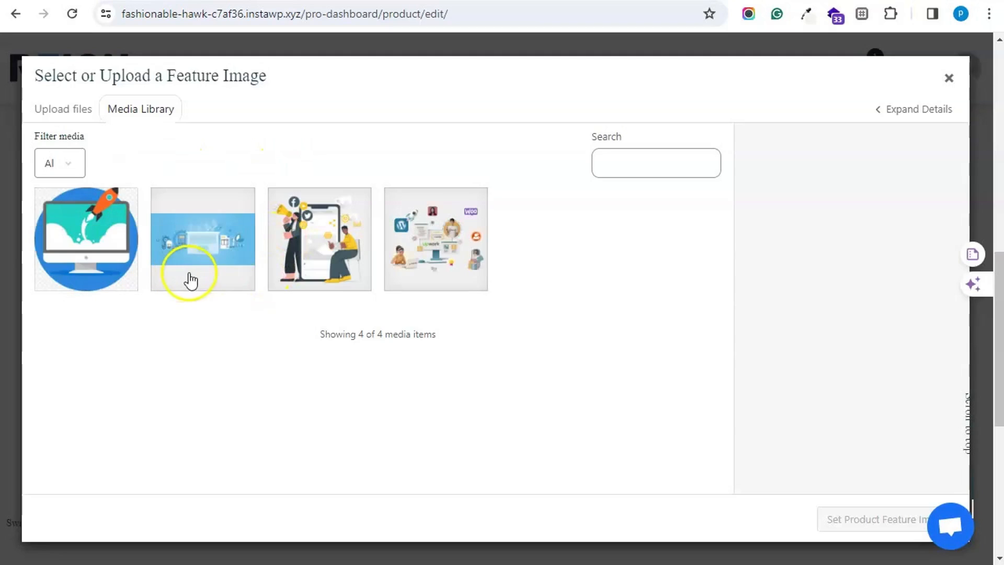
pyautogui.click(455, 259)
pyautogui.click(884, 518)
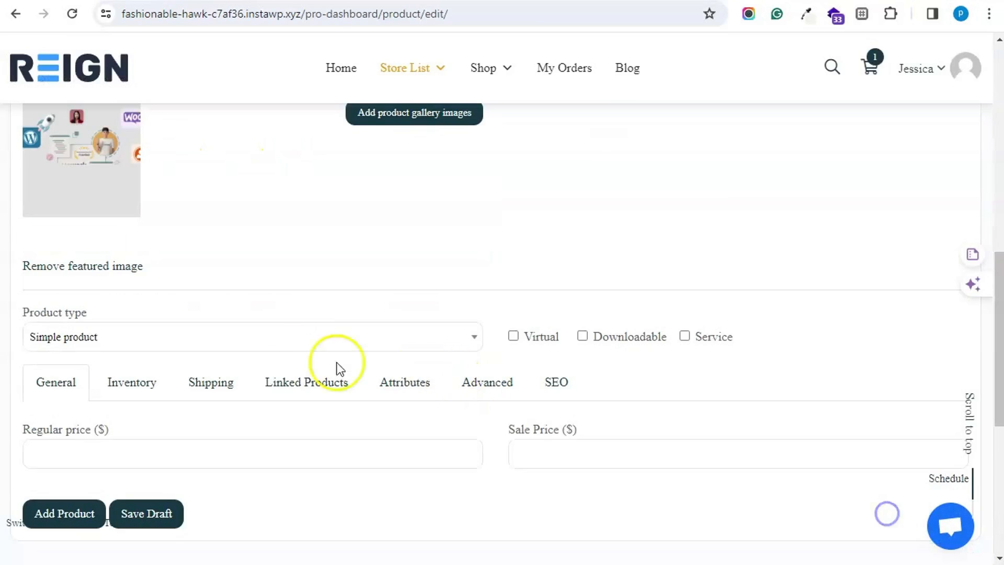
pyautogui.scroll(-1, 501, 325)
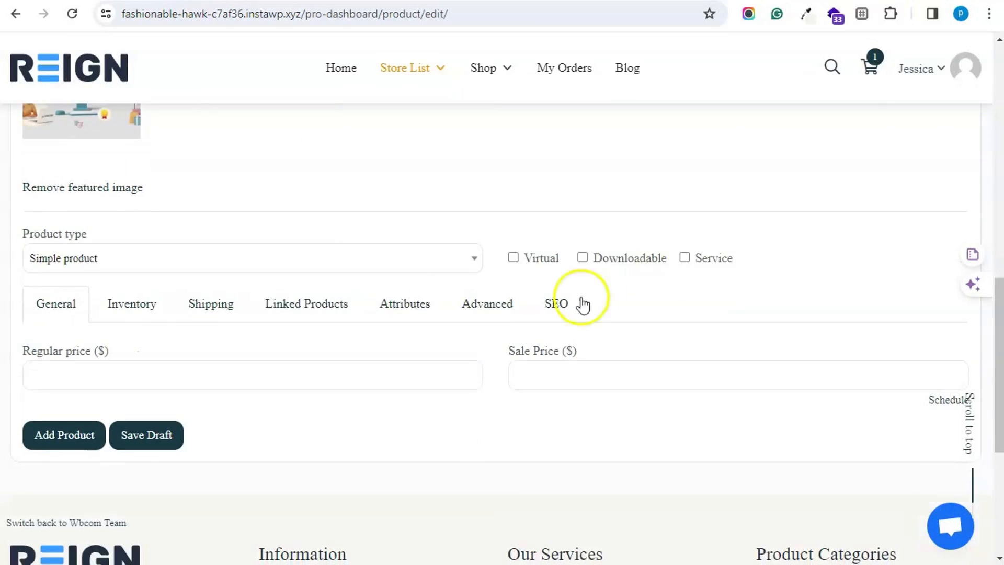
# - Mark the product as a service with an estimated time of 1 day
pyautogui.click(685, 258)
pyautogui.scroll(-3, 683, 264)
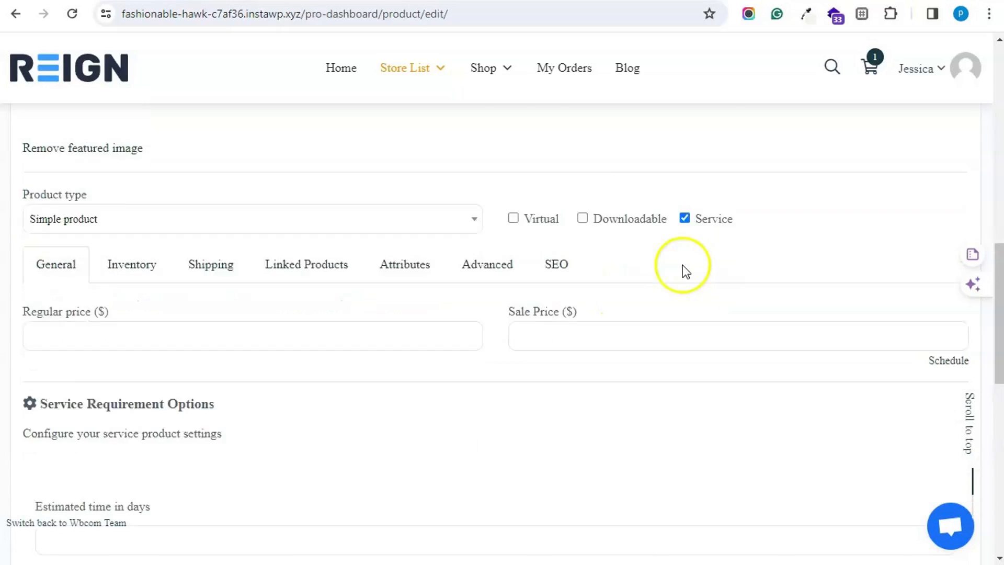
pyautogui.scroll(-3, 682, 265)
pyautogui.click(90, 268)
pyautogui.write('1')
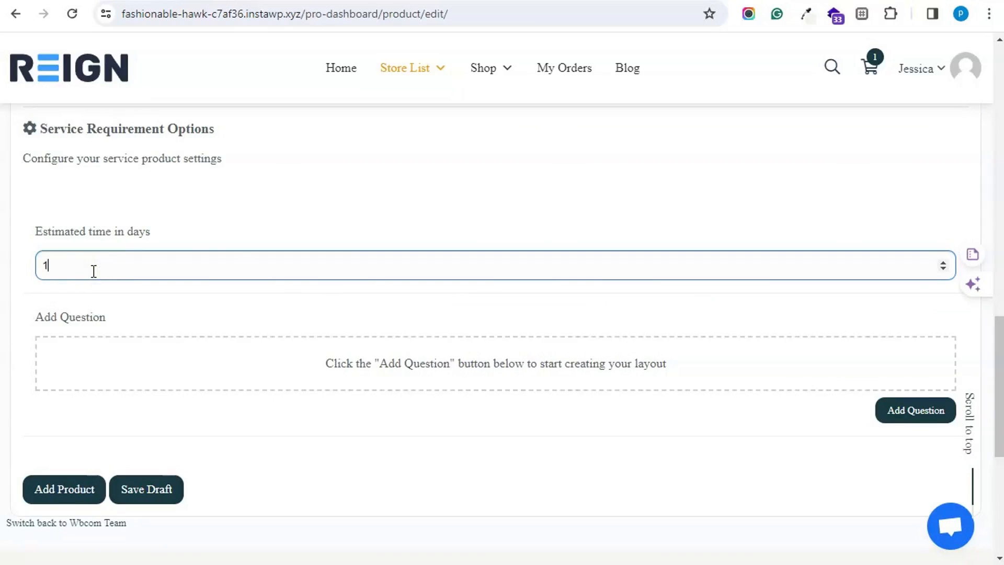
# - Add a Text Area requirement question 'Login credentials' and submit the product
pyautogui.click(909, 412)
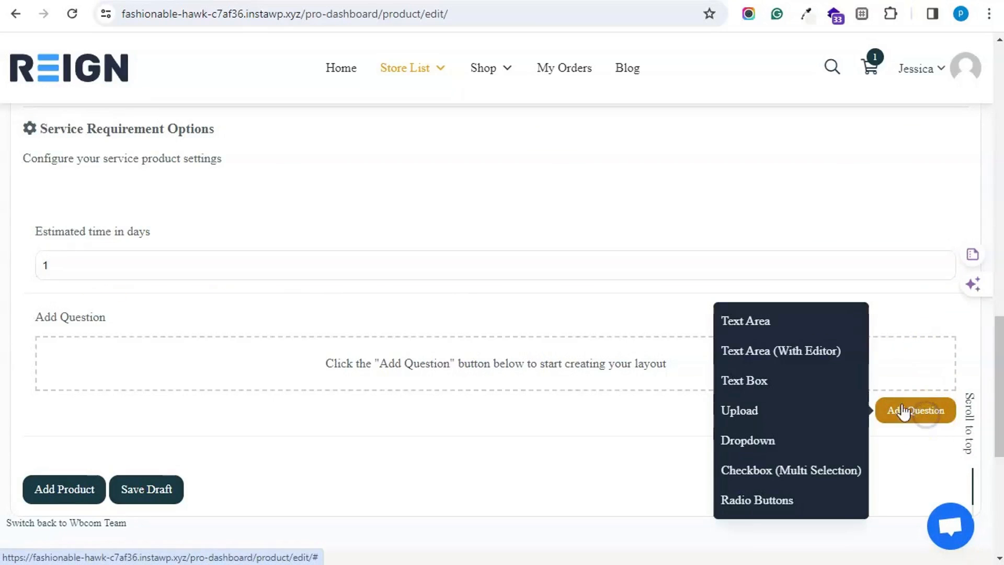
pyautogui.click(783, 325)
pyautogui.scroll(-4, 347, 284)
pyautogui.click(135, 232)
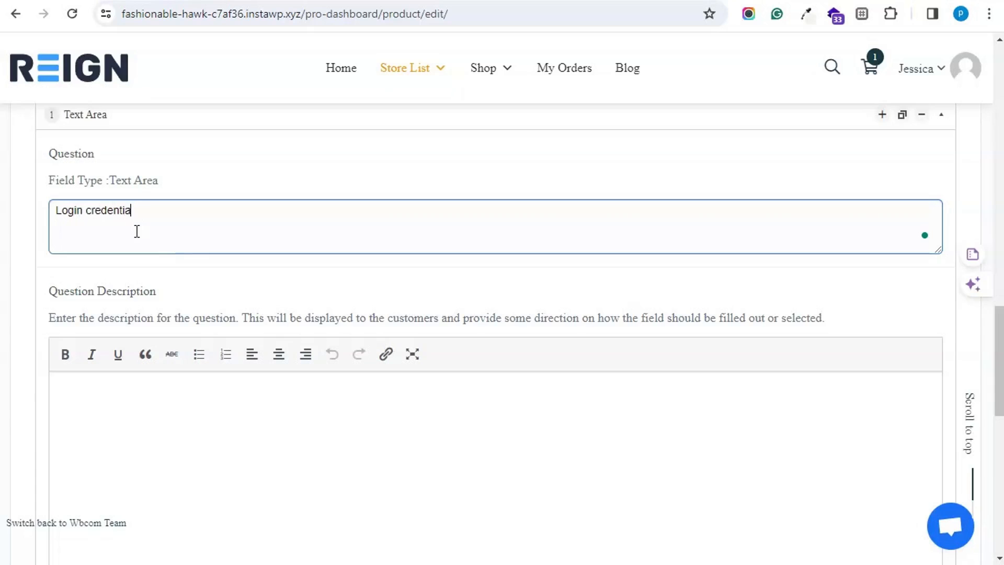
pyautogui.scroll(-5, 224, 273)
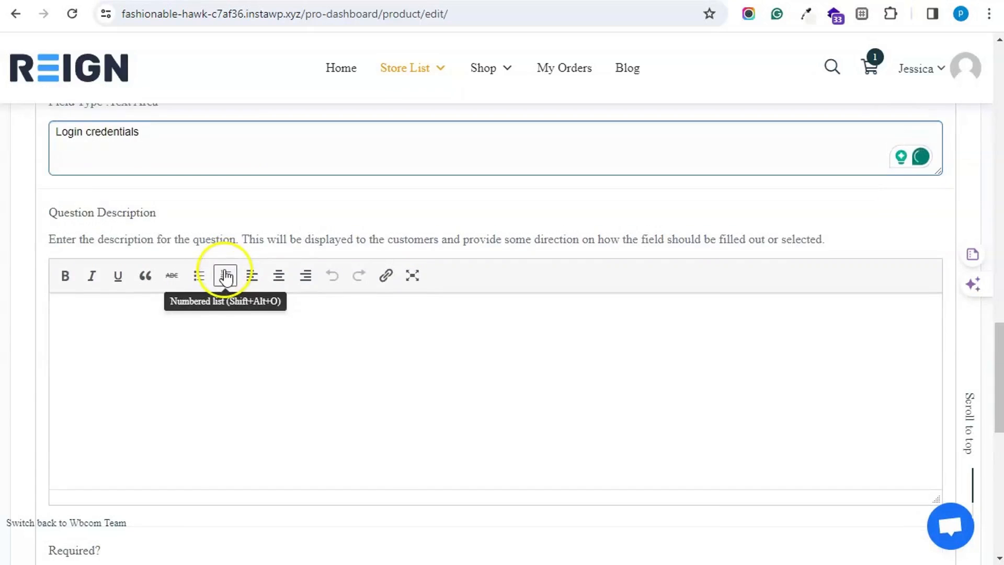
pyautogui.scroll(-6, 226, 270)
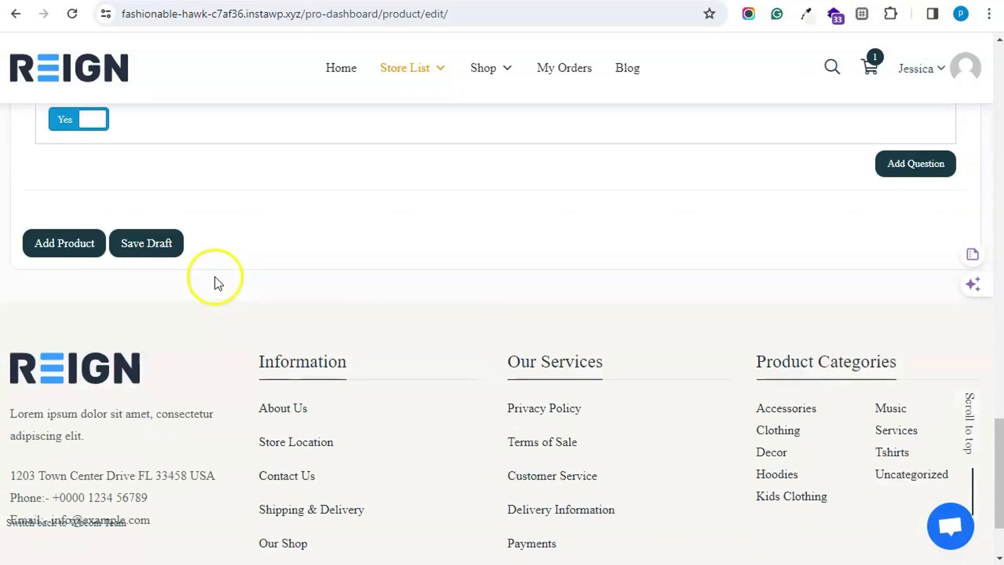
pyautogui.click(45, 242)
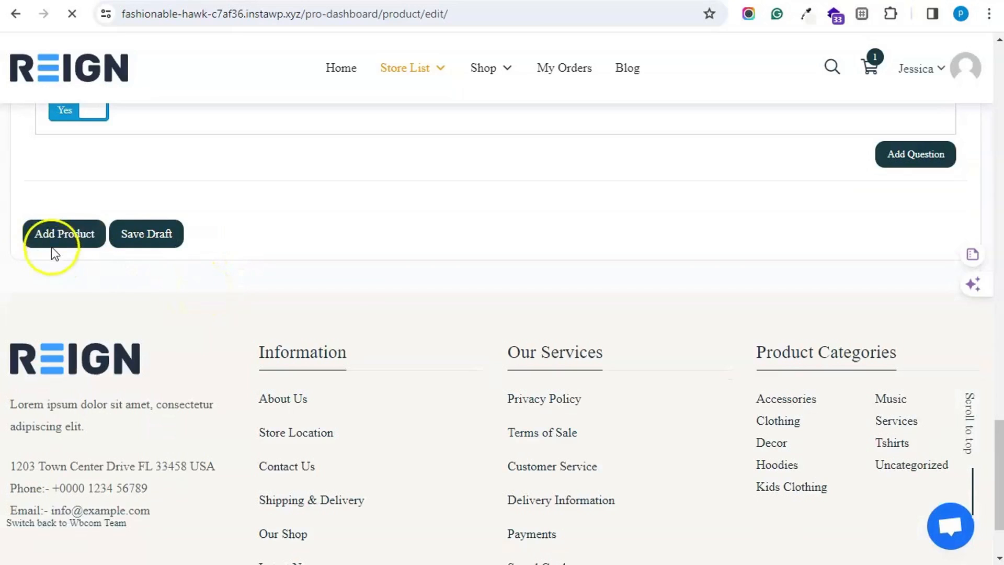
# - Submit the product, review the customer support page, then go back to Store List > Pro Dashboard
pyautogui.click(83, 231)
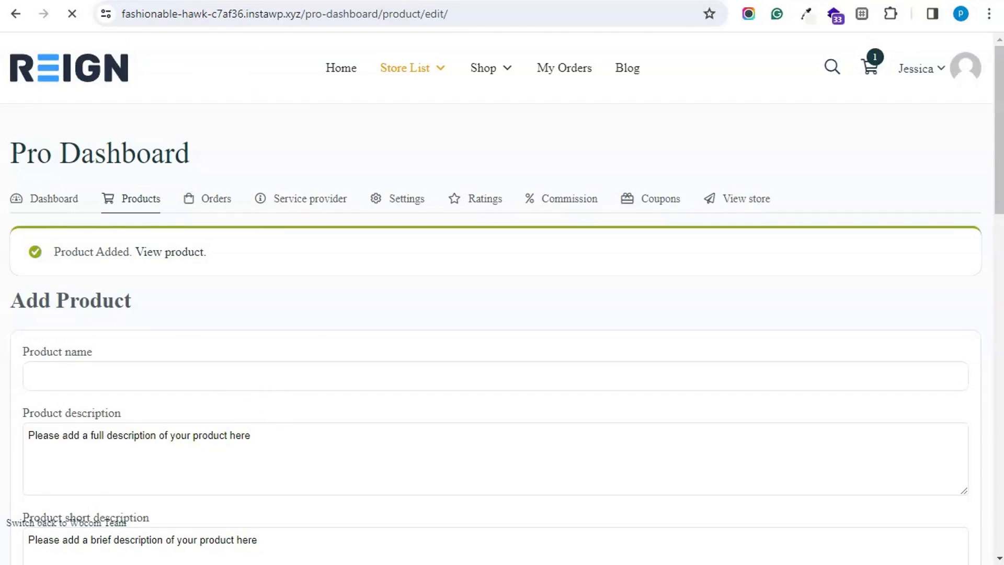
pyautogui.click(166, 255)
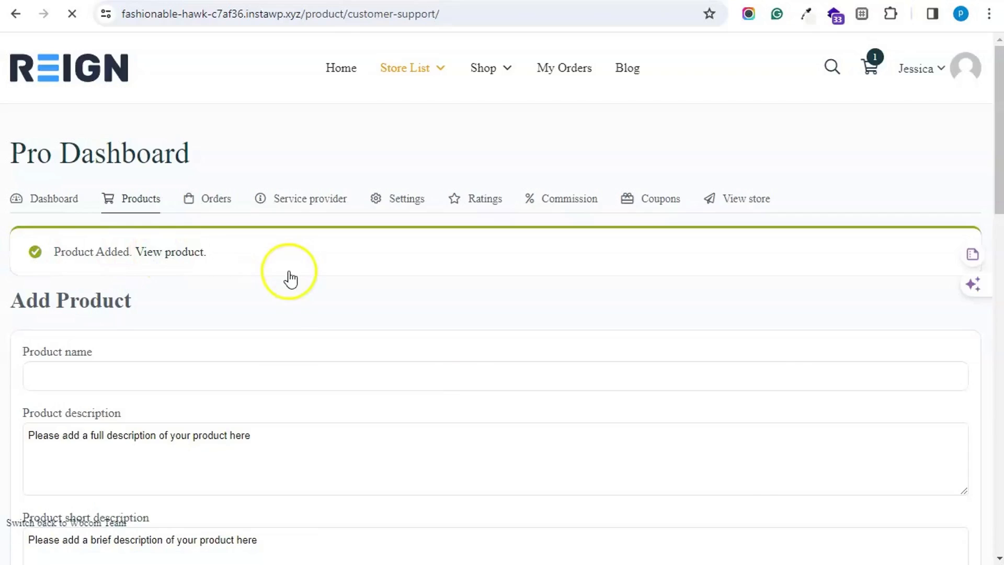
pyautogui.scroll(-15, 293, 208)
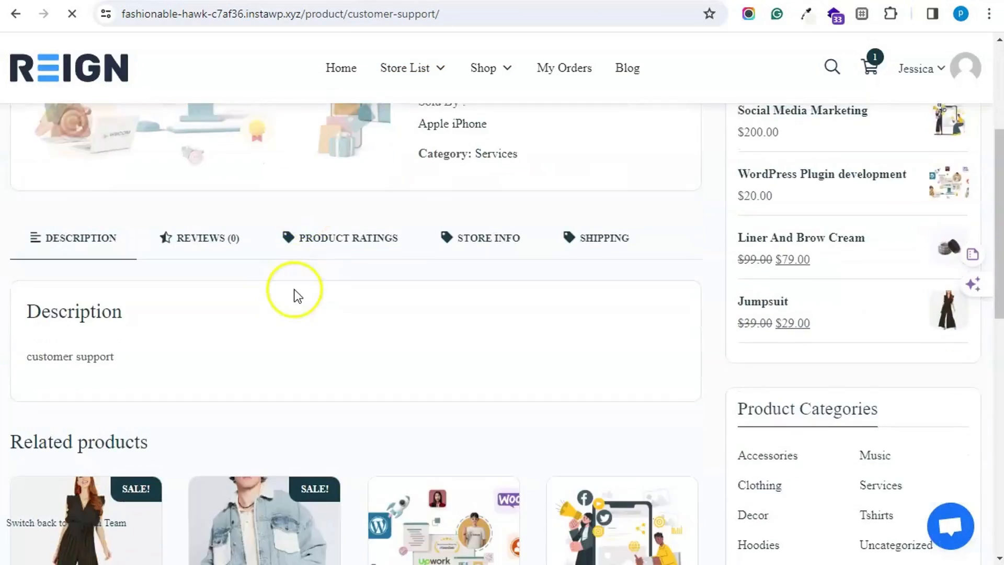
pyautogui.scroll(15, 285, 347)
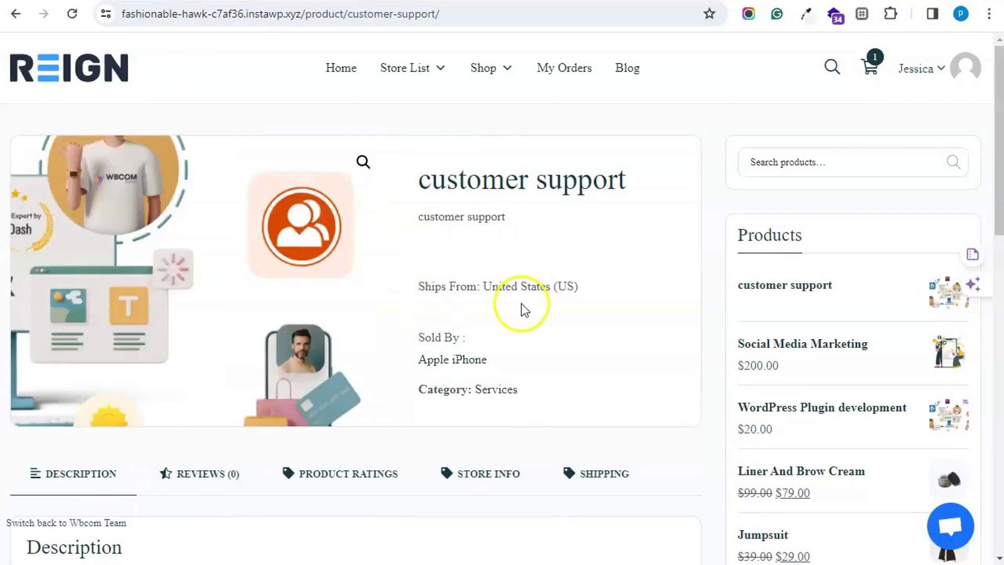
pyautogui.moveTo(432, 71)
pyautogui.click(418, 103)
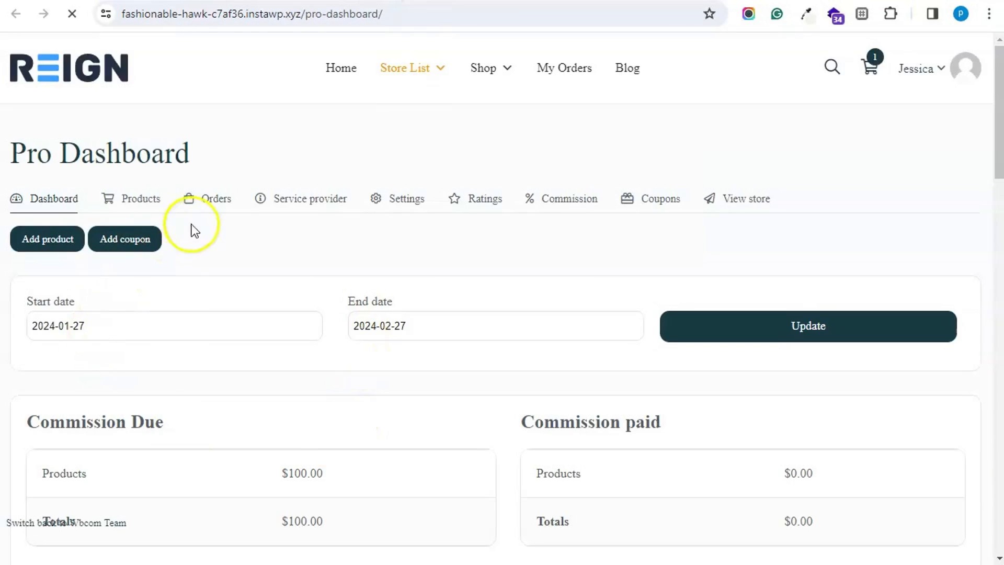
# - Edit the customer support product, set its regular price to 200, and save the changes
pyautogui.click(157, 210)
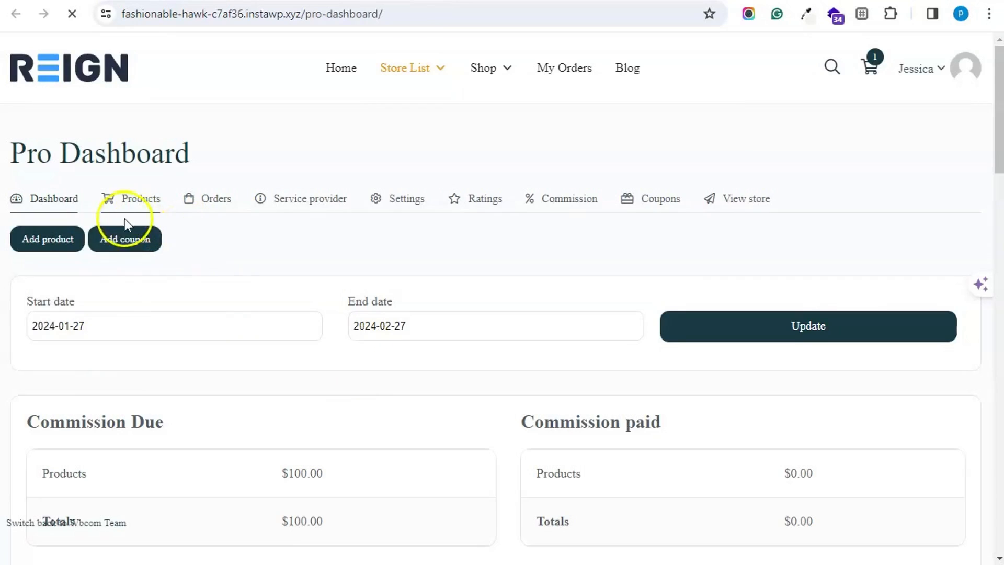
pyautogui.scroll(-2, 218, 313)
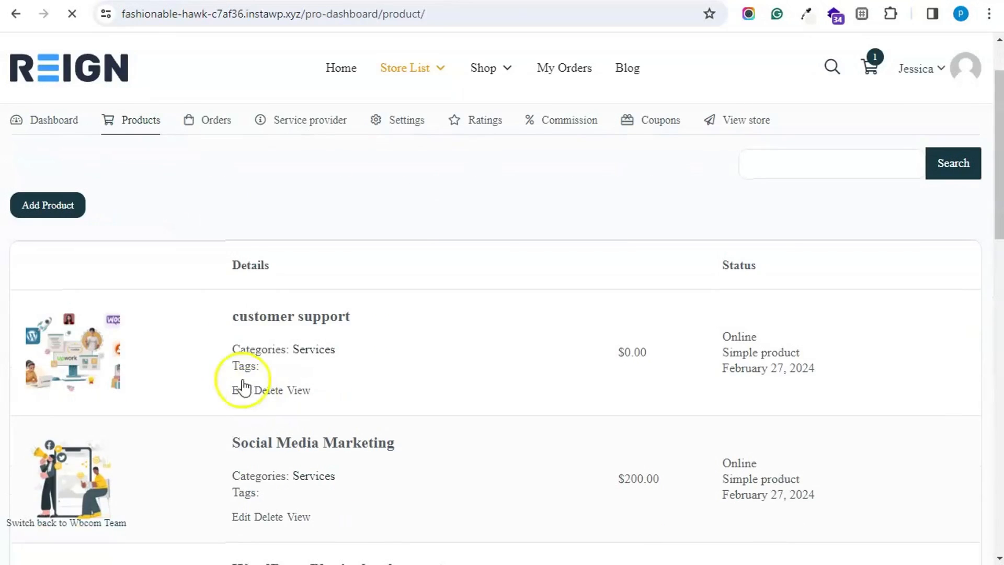
pyautogui.click(242, 389)
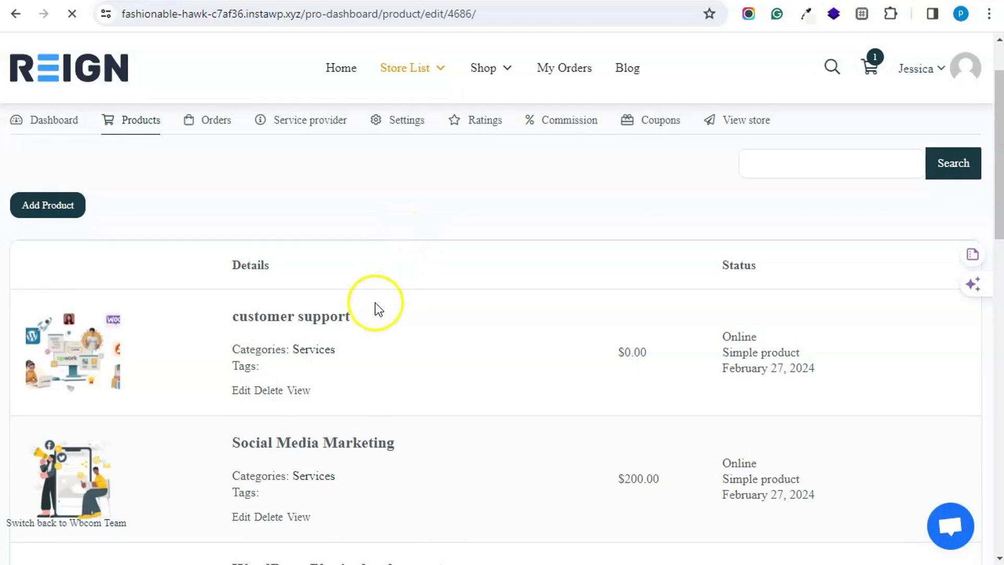
pyautogui.scroll(-10, 378, 308)
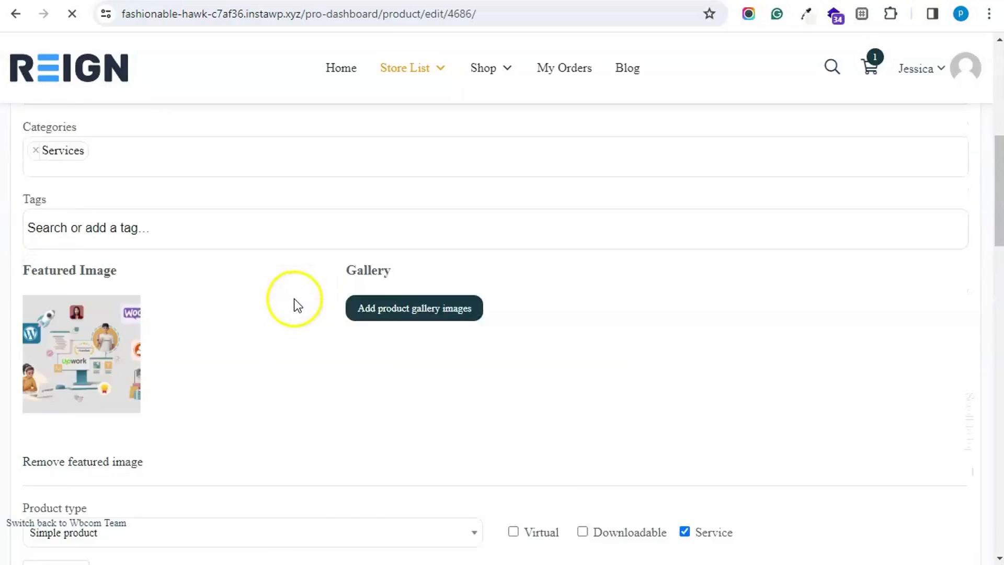
pyautogui.scroll(-3, 293, 300)
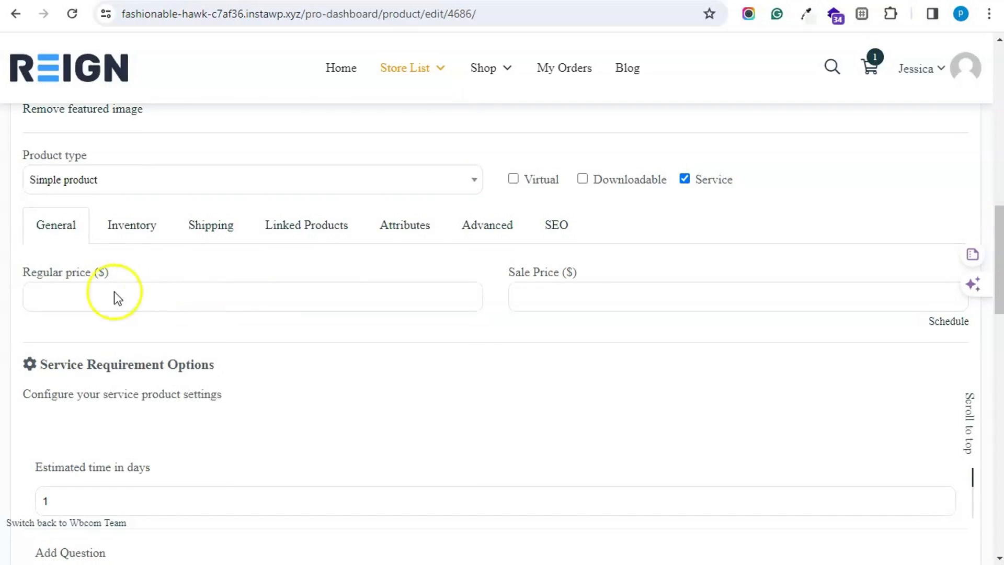
pyautogui.click(102, 293)
pyautogui.click(121, 362)
pyautogui.scroll(-20, 118, 366)
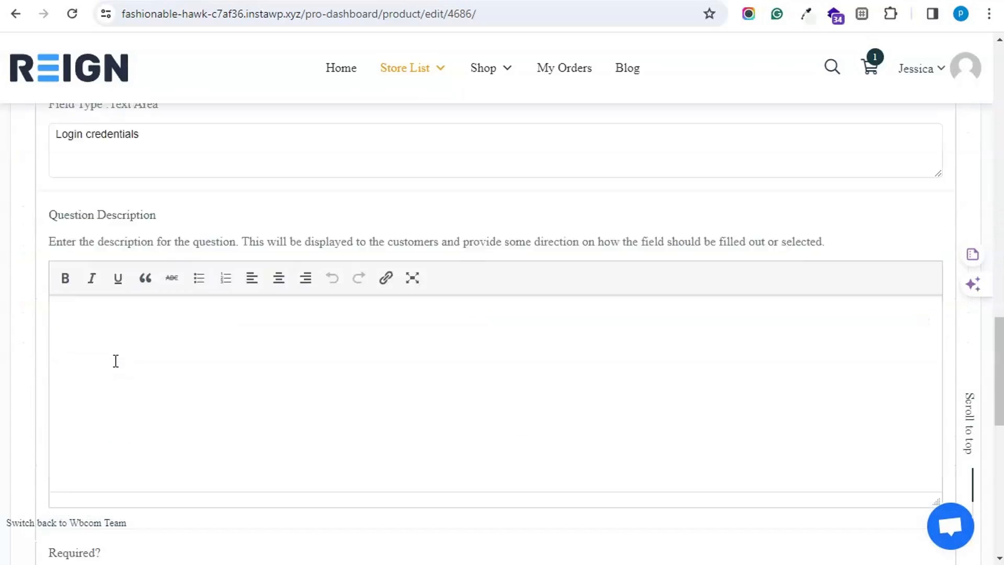
pyautogui.scroll(2, 115, 369)
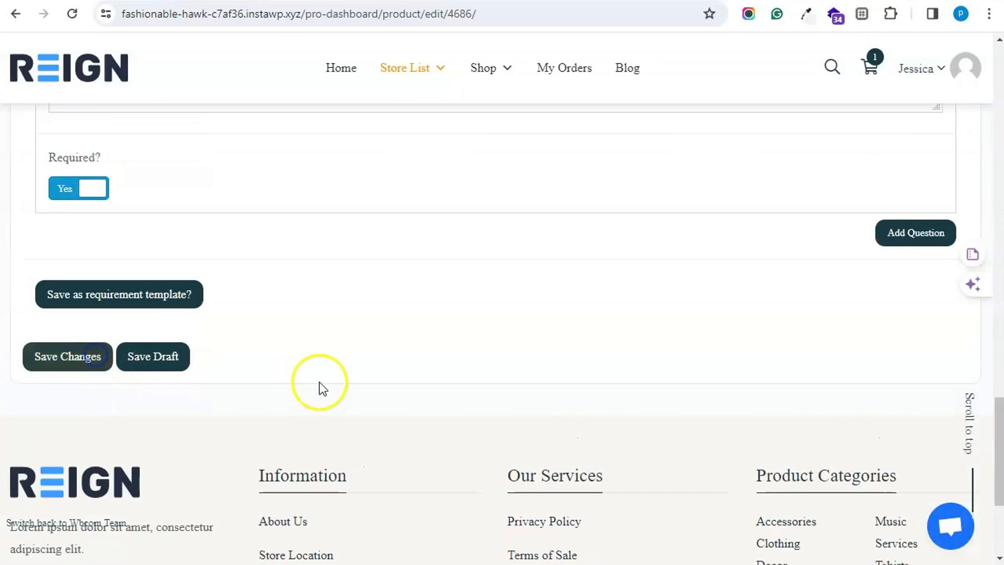
pyautogui.click(80, 366)
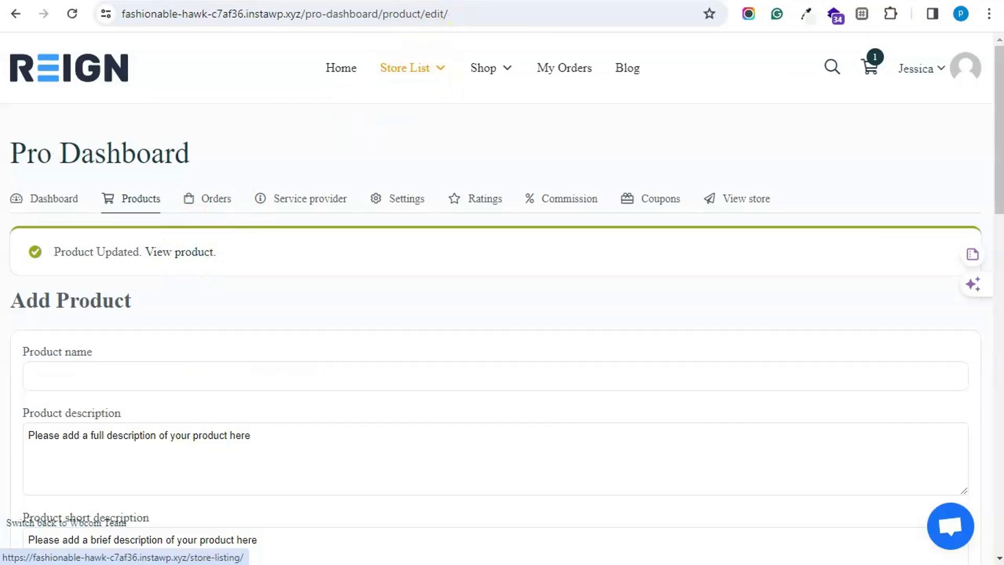
# - Verify the customer support product shows $200.00, then switch back to the administrator account
pyautogui.click(435, 1)
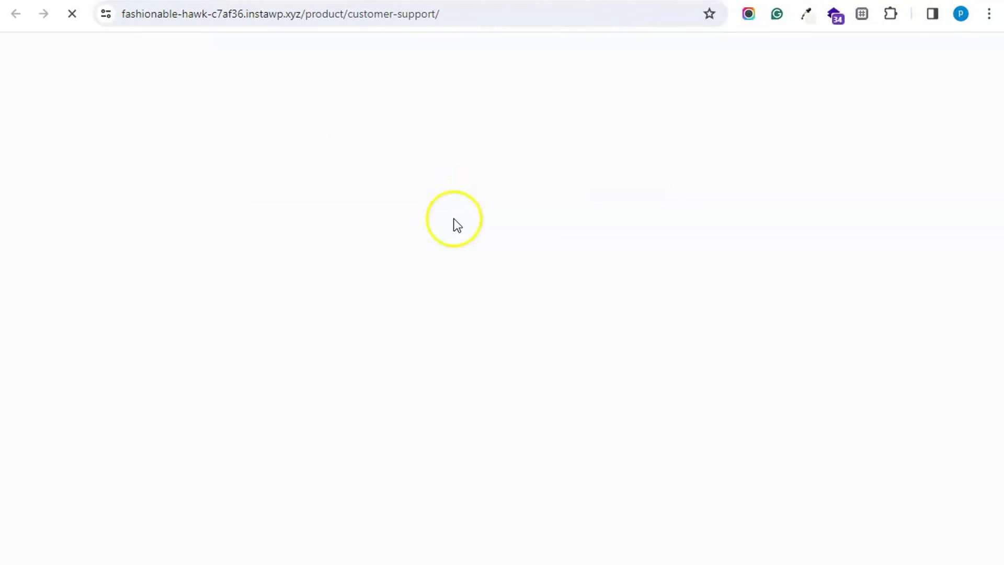
pyautogui.tripleClick(431, 219)
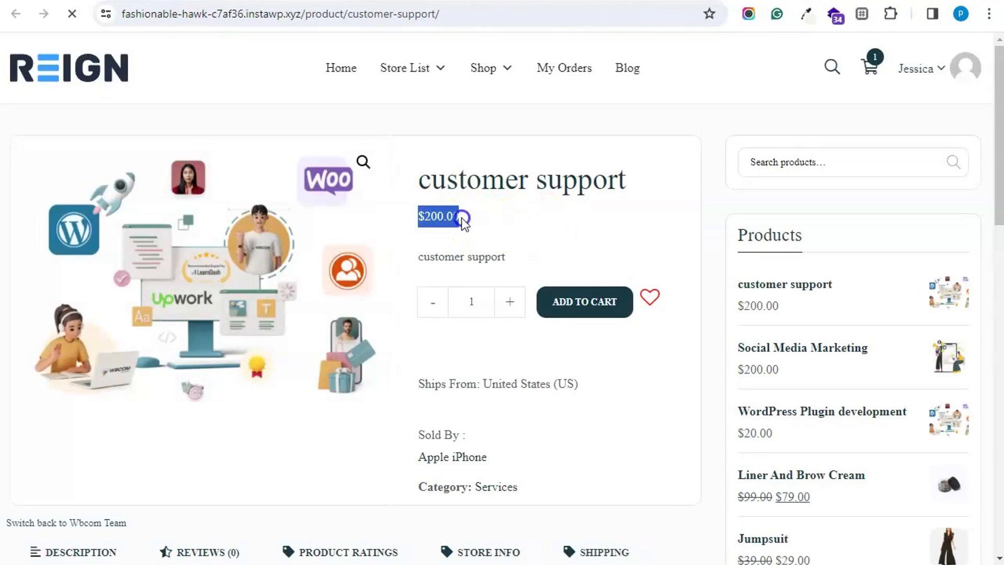
pyautogui.click(563, 237)
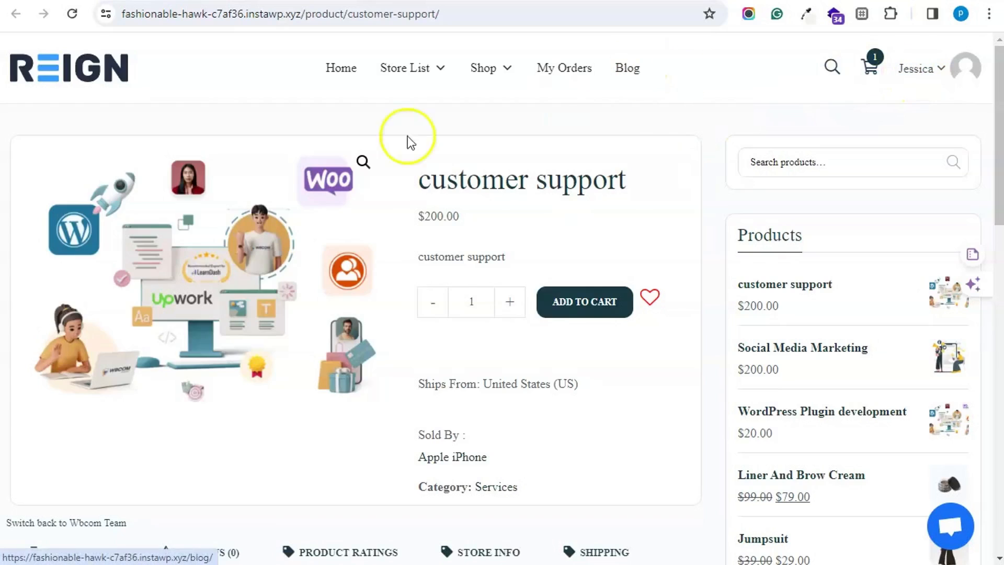
pyautogui.click(106, 523)
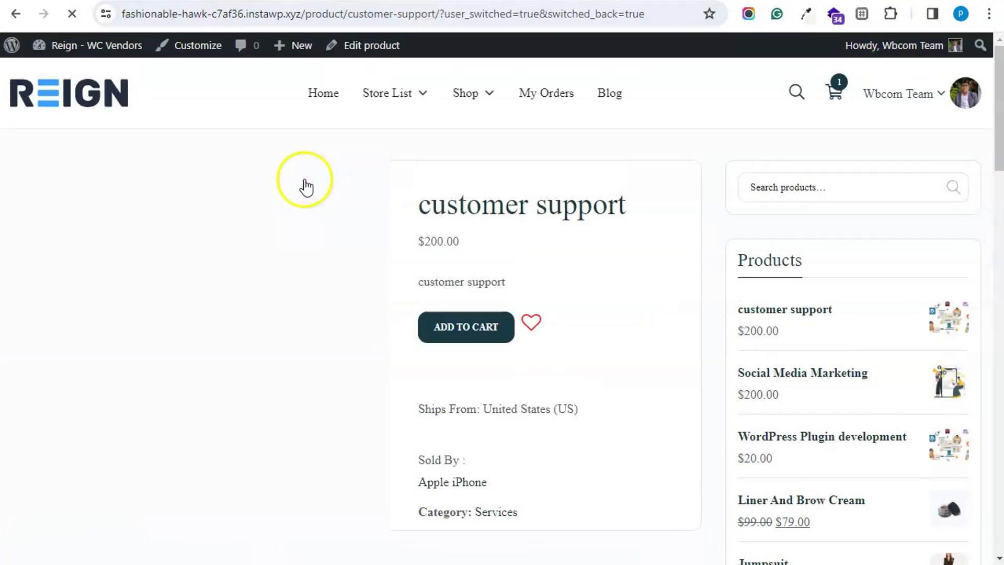
# - From the admin dashboard's Users list, switch into the subscriber customer's account
pyautogui.click(103, 47)
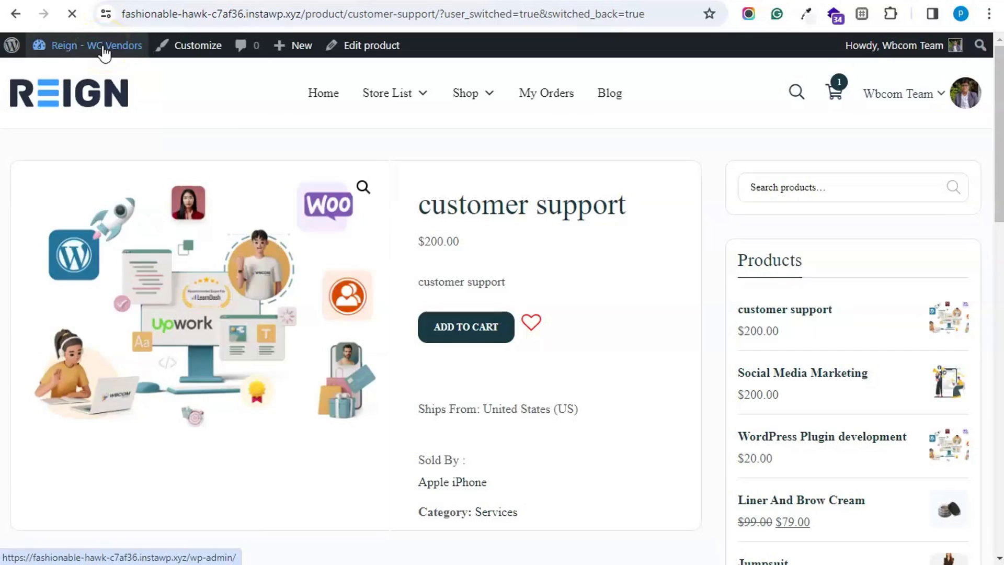
pyautogui.click(103, 48)
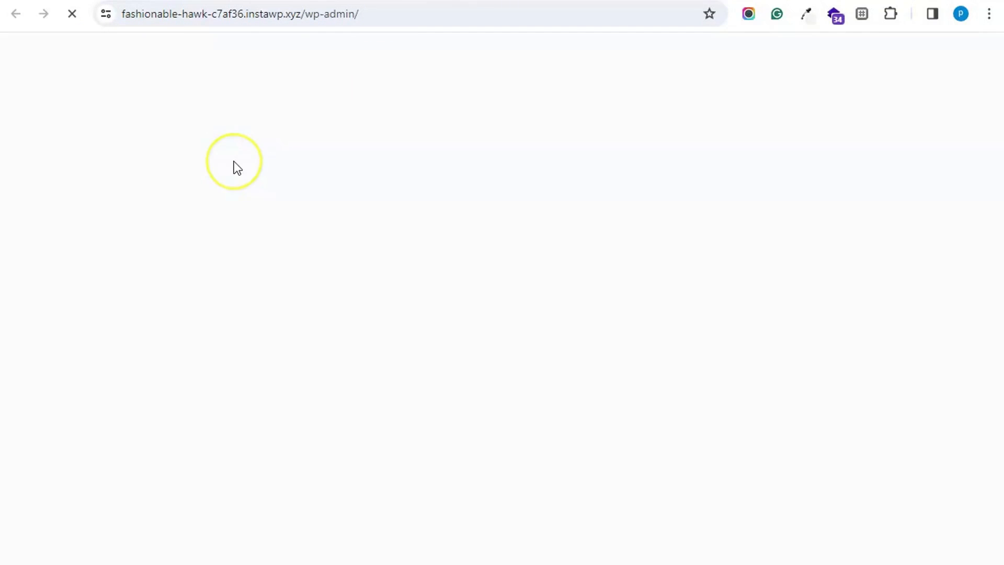
pyautogui.scroll(-3, 101, 382)
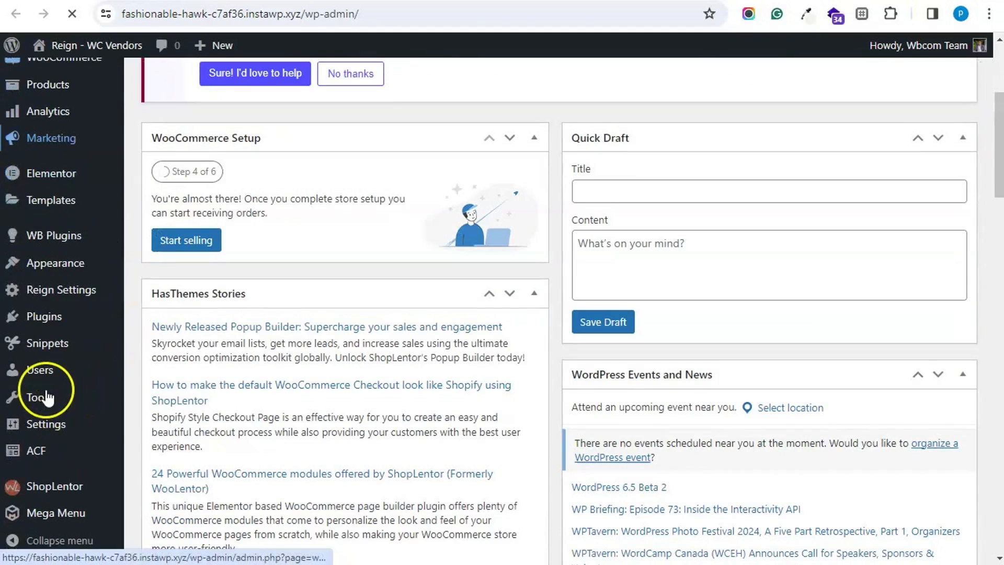
pyautogui.click(44, 375)
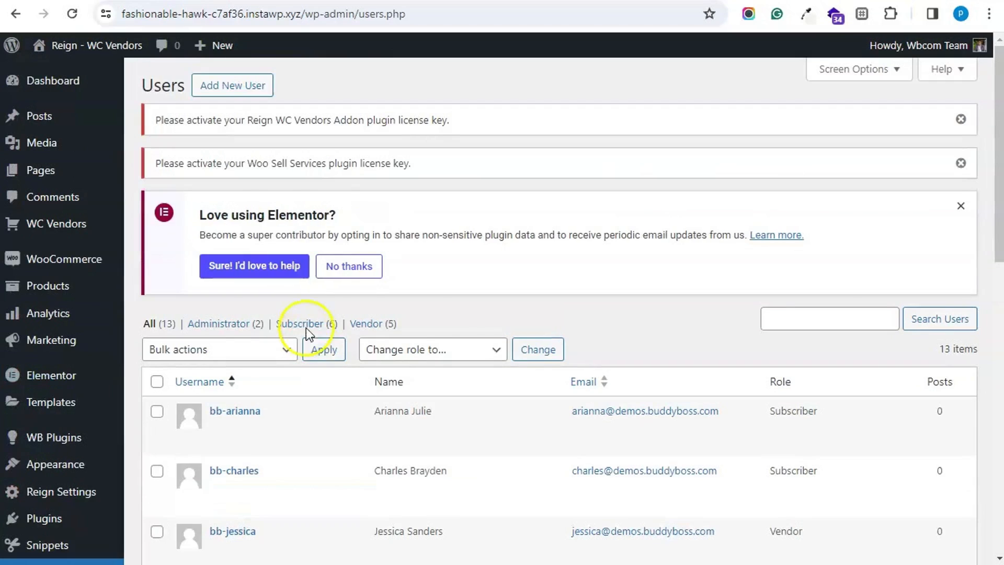
pyautogui.click(273, 443)
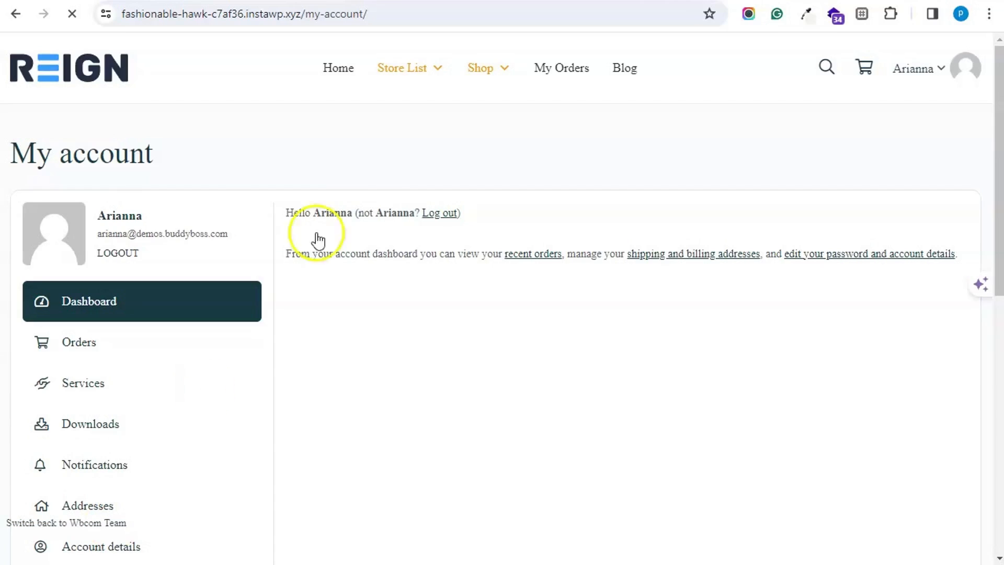
# - Add the $200.00 customer support service to the cart from the Shop and go to Checkout
pyautogui.moveTo(492, 76)
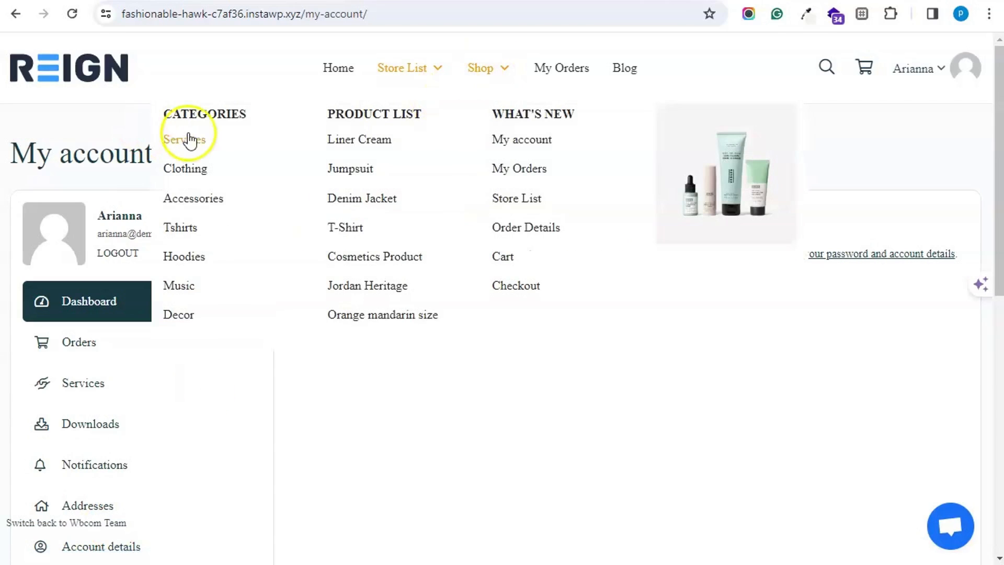
pyautogui.click(476, 77)
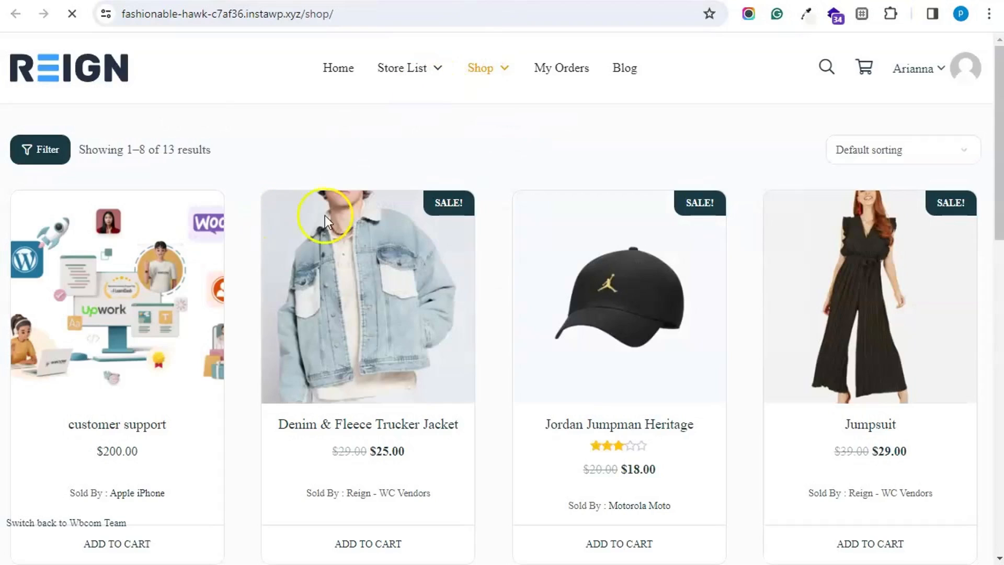
pyautogui.scroll(-2, 142, 439)
pyautogui.click(126, 464)
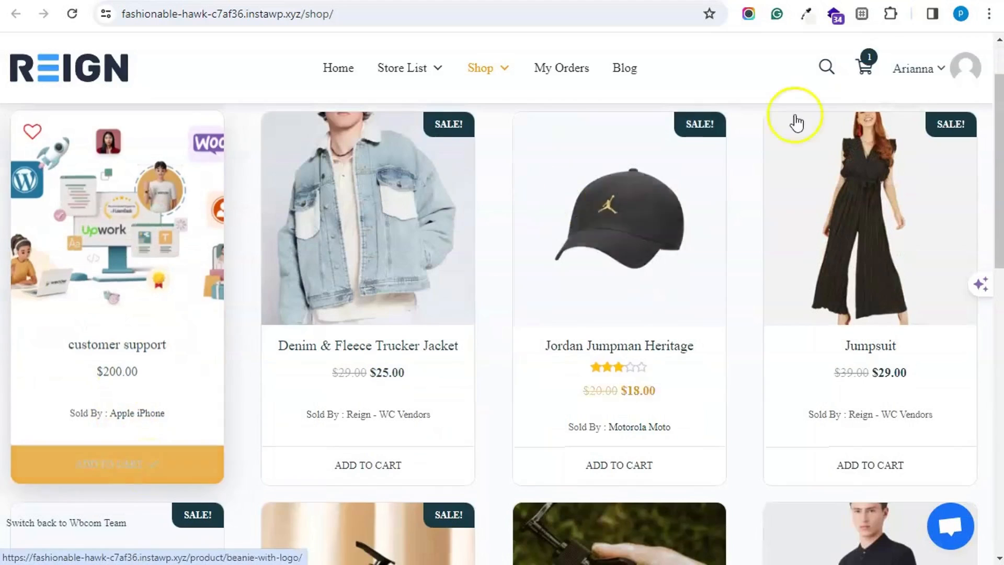
pyautogui.click(865, 71)
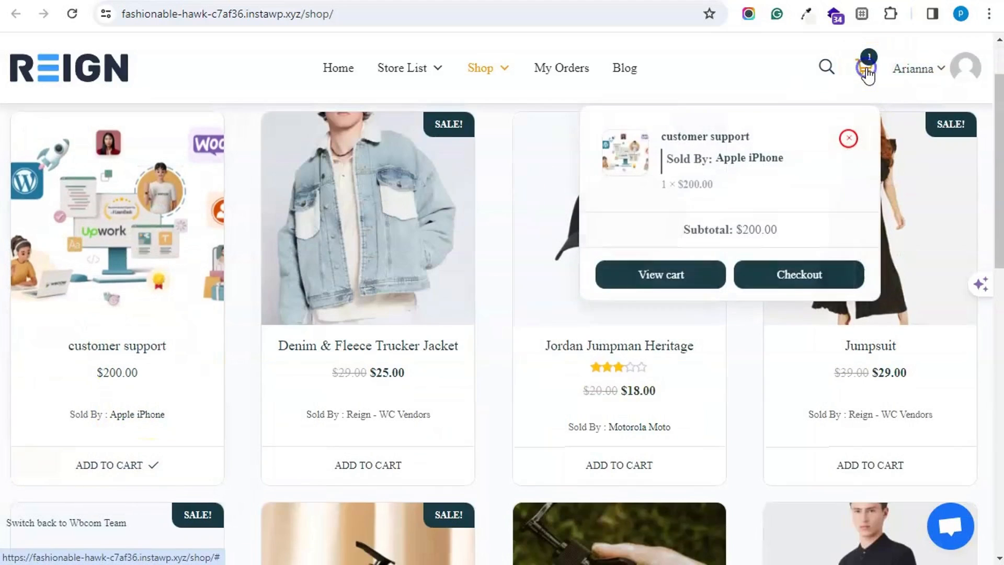
pyautogui.click(797, 281)
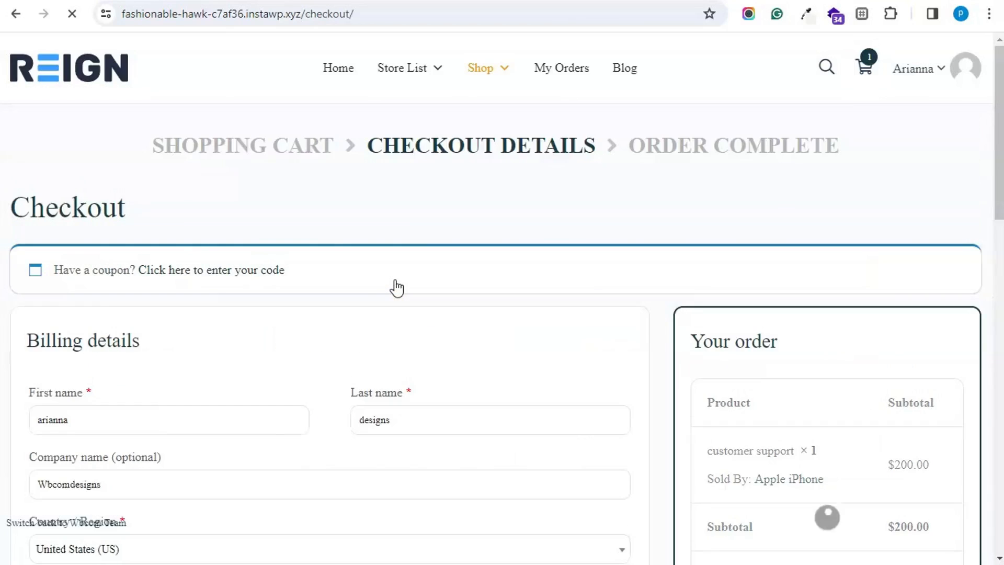
# - Choose Cash on delivery as payment and place the customer support order
pyautogui.scroll(-5, 396, 288)
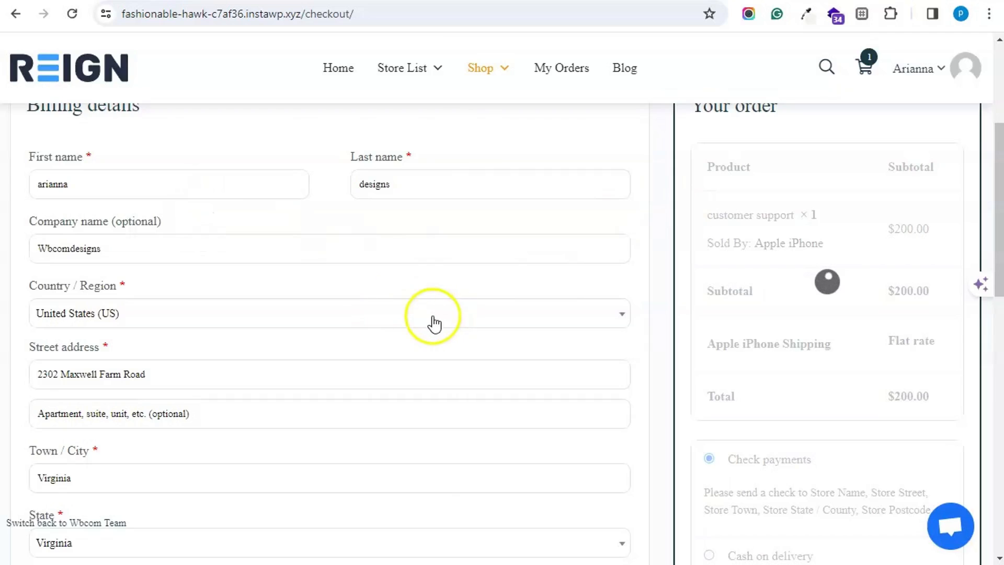
pyautogui.scroll(-5, 433, 319)
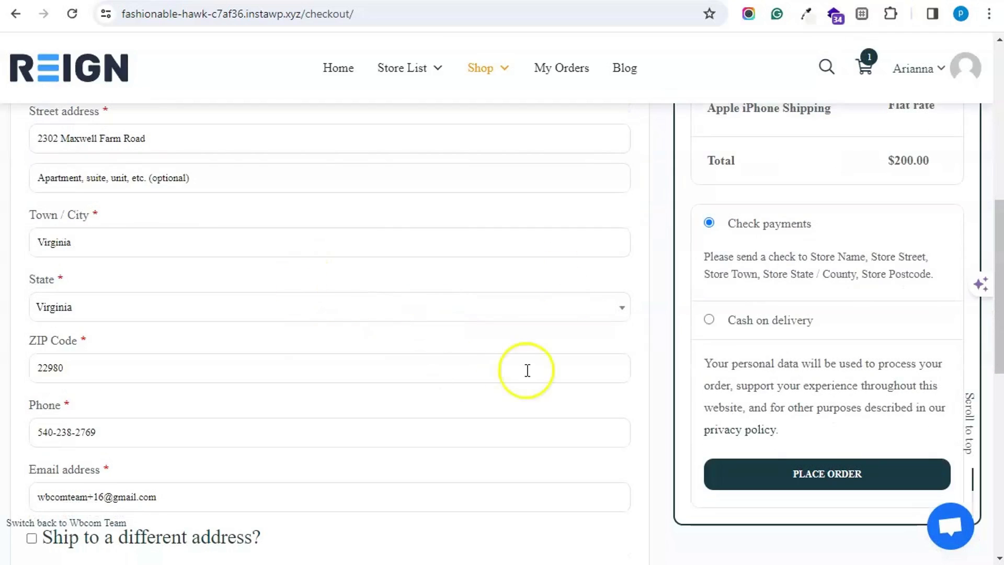
pyautogui.click(771, 320)
pyautogui.scroll(-3, 449, 358)
pyautogui.click(779, 314)
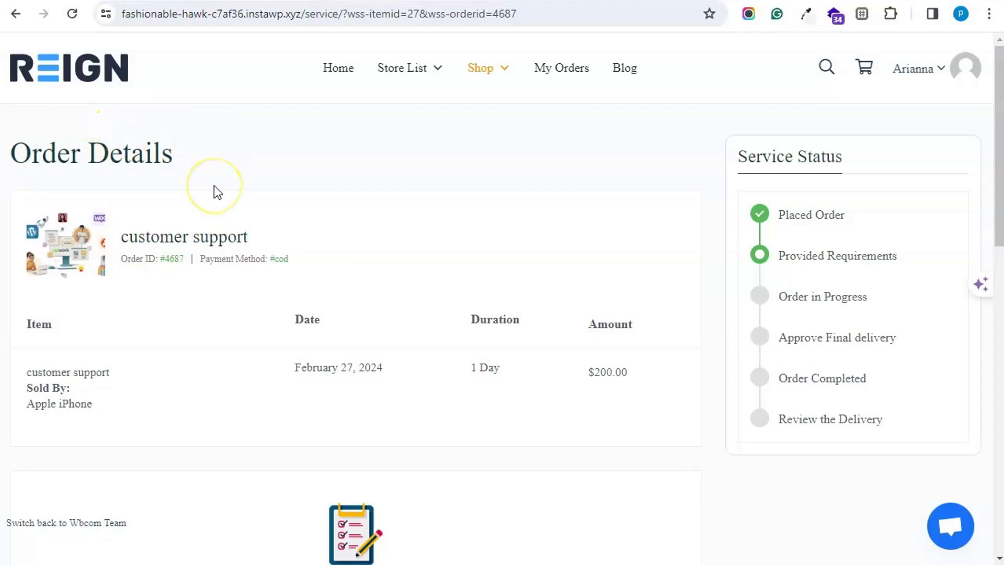
# - Enter a sample username and password in the Login credentials requirement, correct the typo, and save the details
pyautogui.scroll(-5, 215, 188)
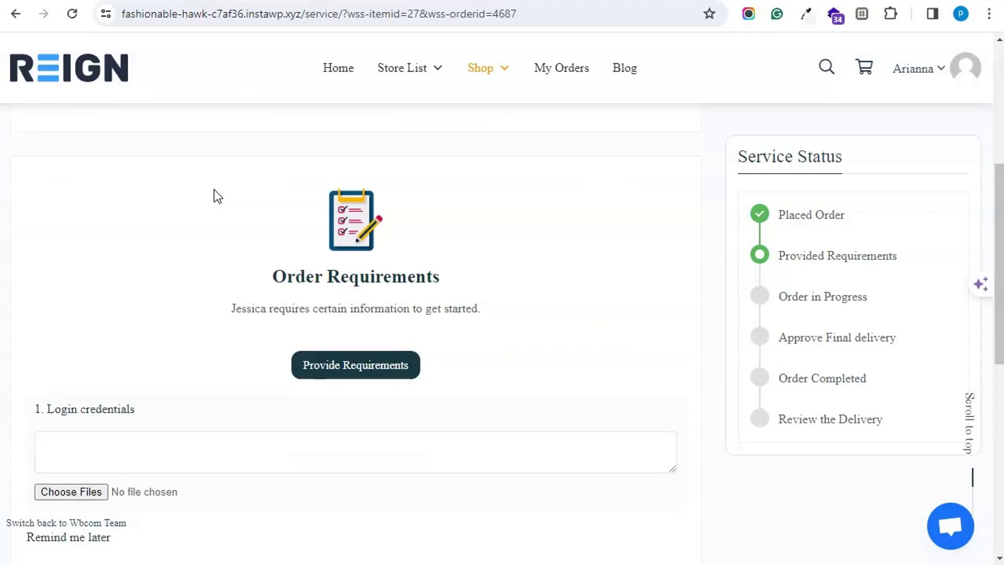
pyautogui.scroll(-2, 214, 191)
pyautogui.scroll(8, 204, 283)
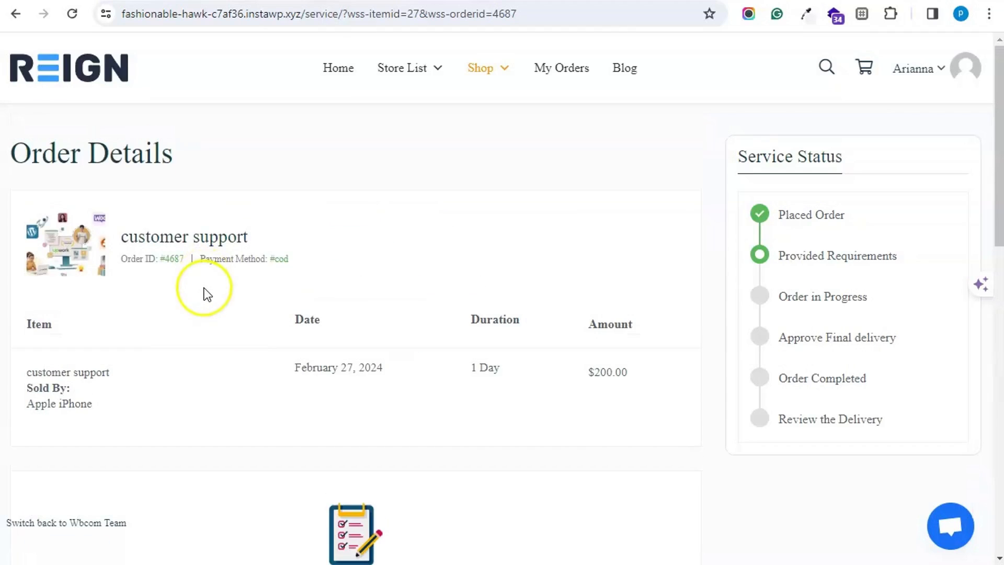
pyautogui.scroll(-5, 208, 294)
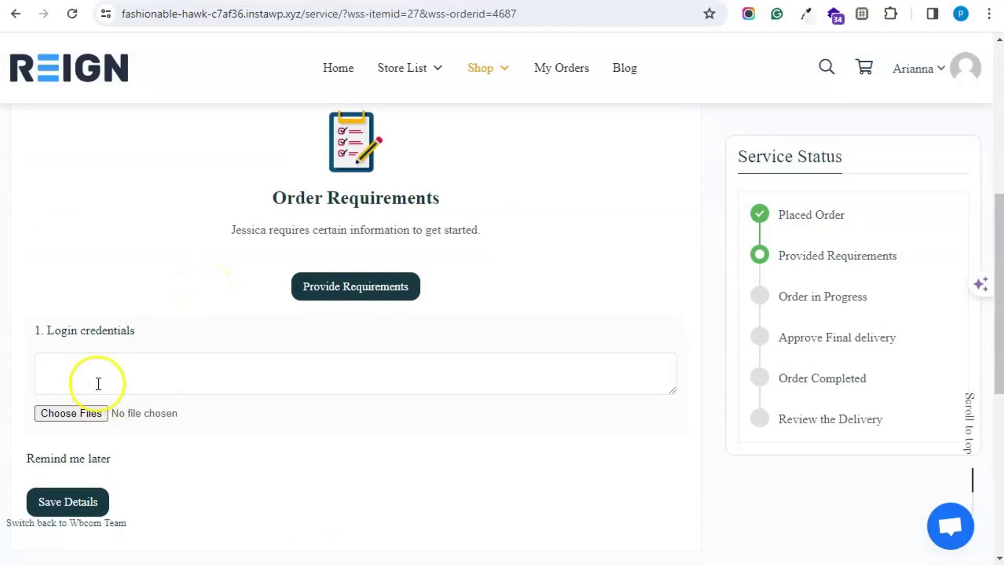
pyautogui.click(98, 383)
pyautogui.write('admin')
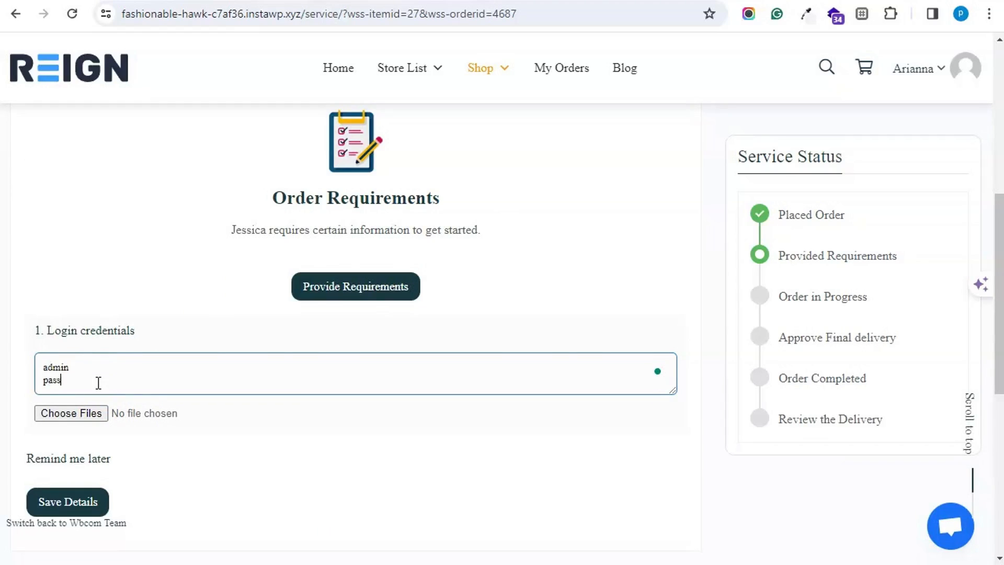
pyautogui.moveTo(98, 383); pyautogui.dragTo(60, 384)
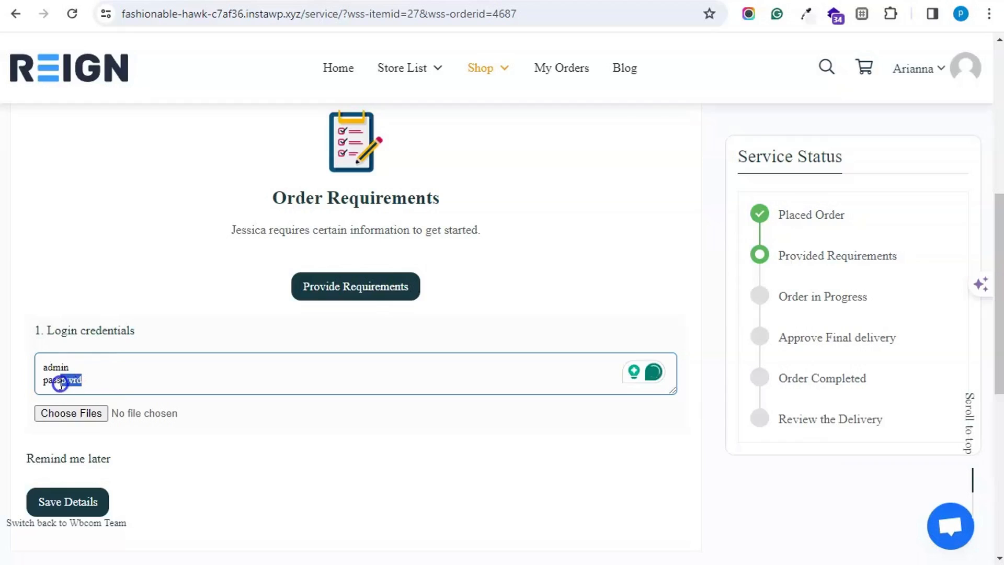
pyautogui.write('wo')
pyautogui.click(75, 501)
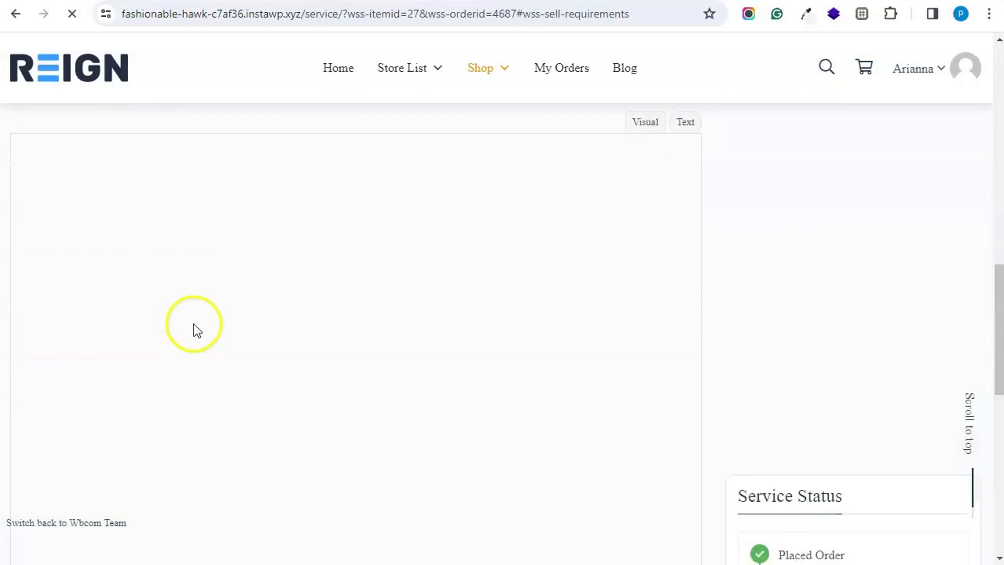
# - Expand the submitted requirements and send the vendor the message 'please start!'
pyautogui.click(411, 146)
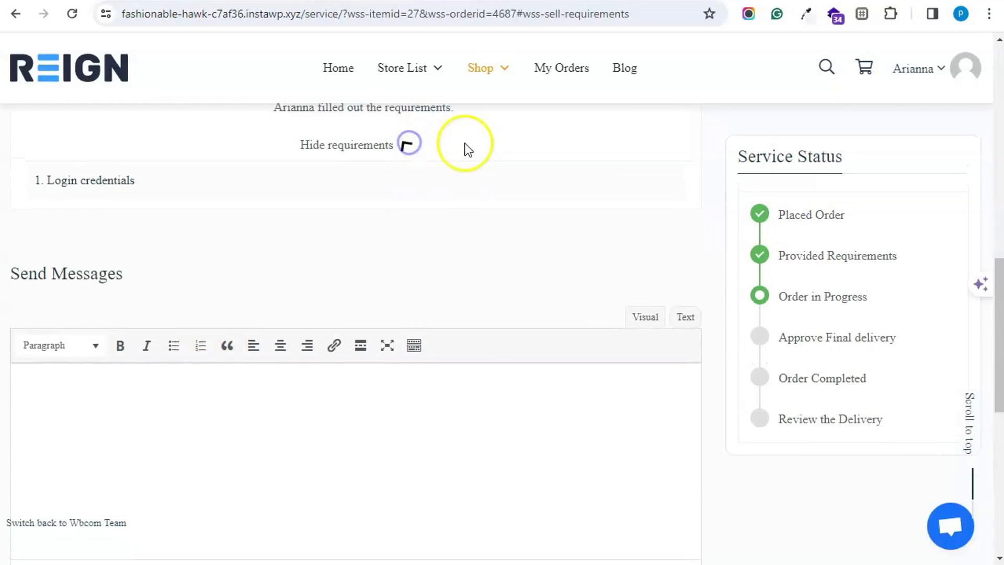
pyautogui.click(169, 504)
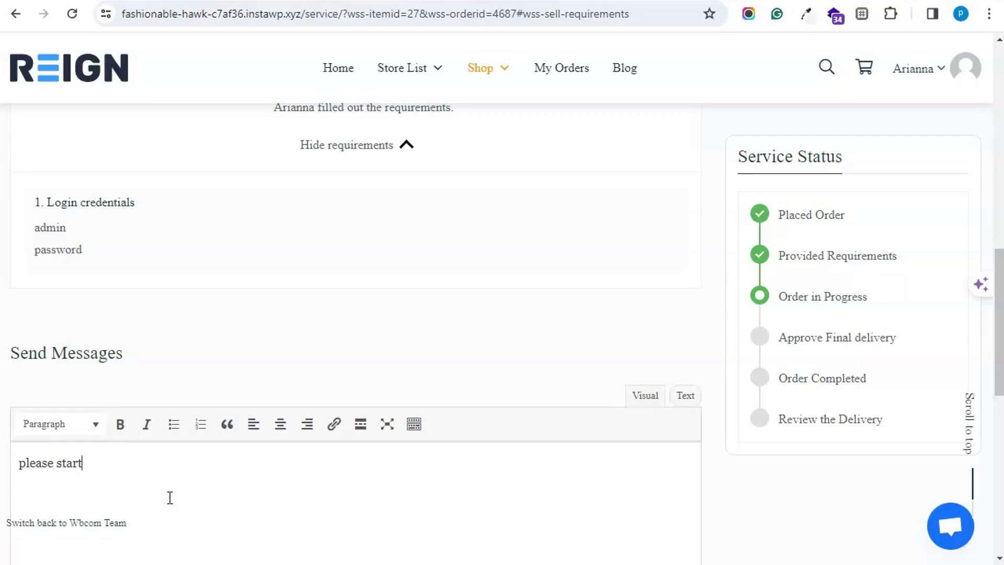
pyautogui.write('please start!')
pyautogui.scroll(-5, 170, 497)
pyautogui.click(35, 473)
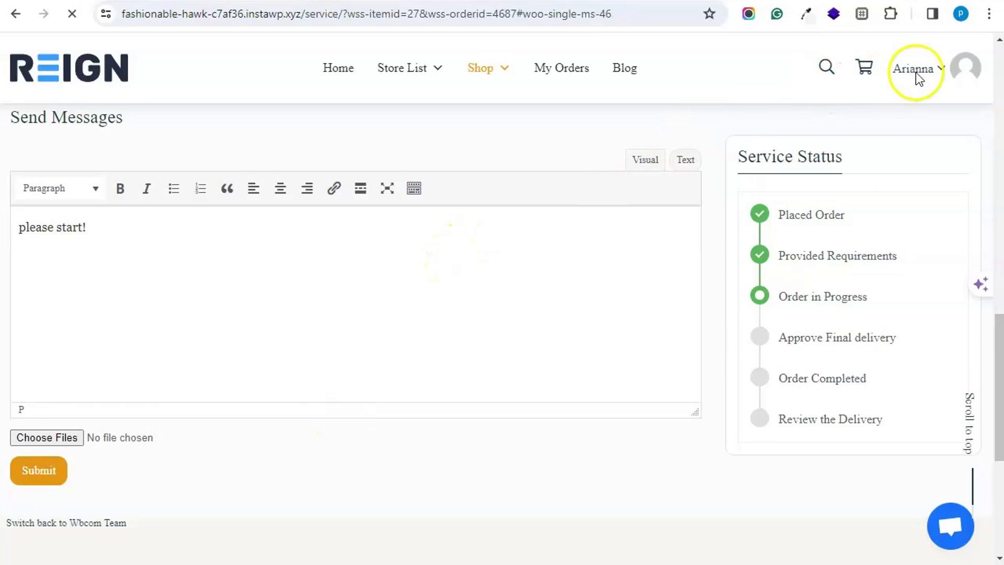
pyautogui.scroll(15, 458, 246)
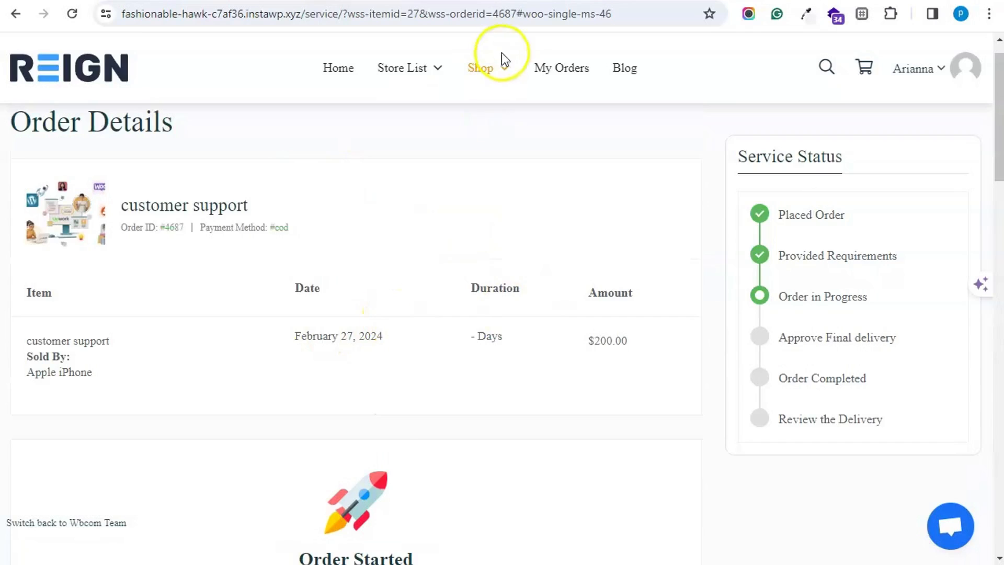
# - Check the customer's service orders and notifications, then switch back to the administrator account
pyautogui.moveTo(506, 72)
pyautogui.click(506, 139)
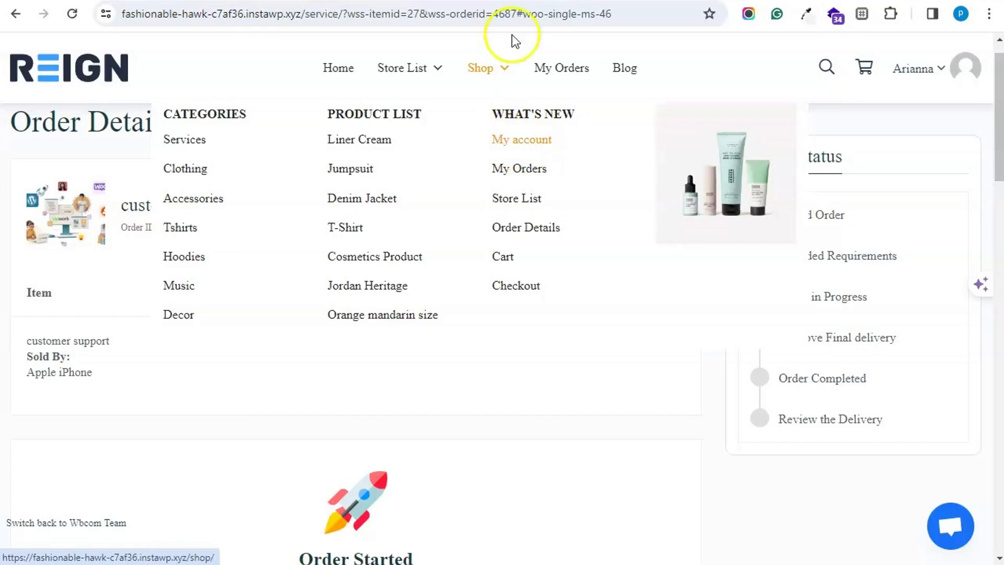
pyautogui.click(89, 386)
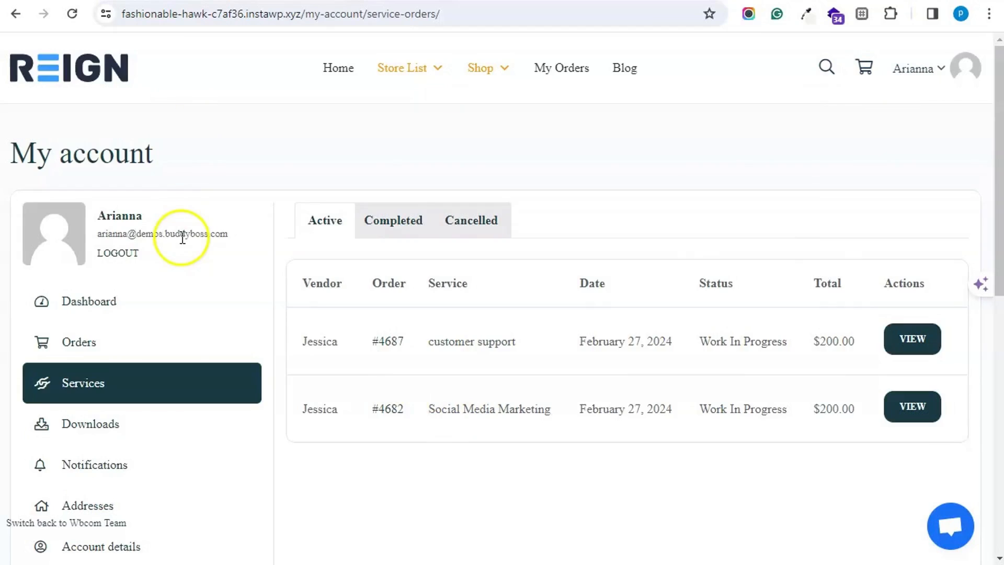
pyautogui.scroll(-3, 157, 267)
pyautogui.click(118, 309)
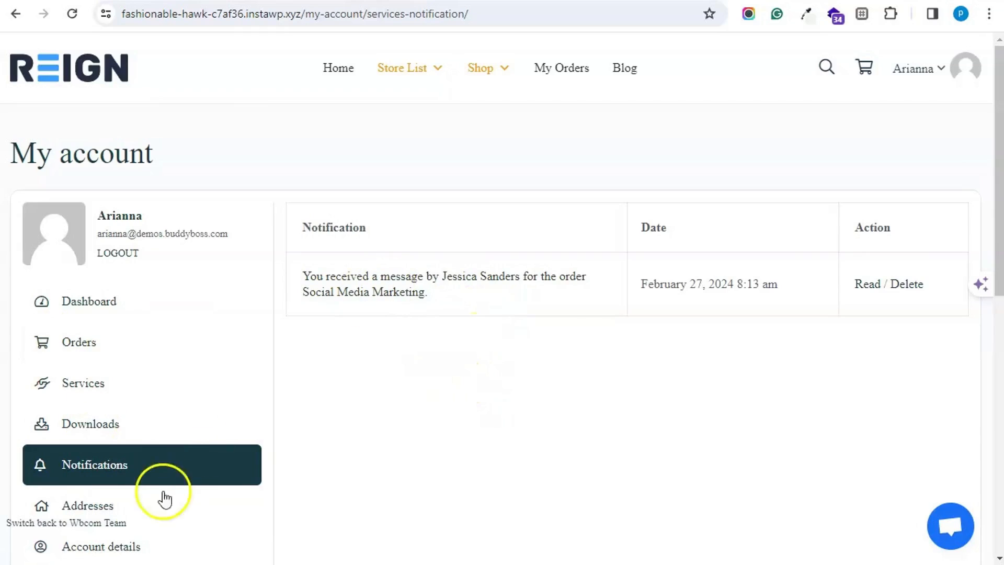
pyautogui.click(122, 515)
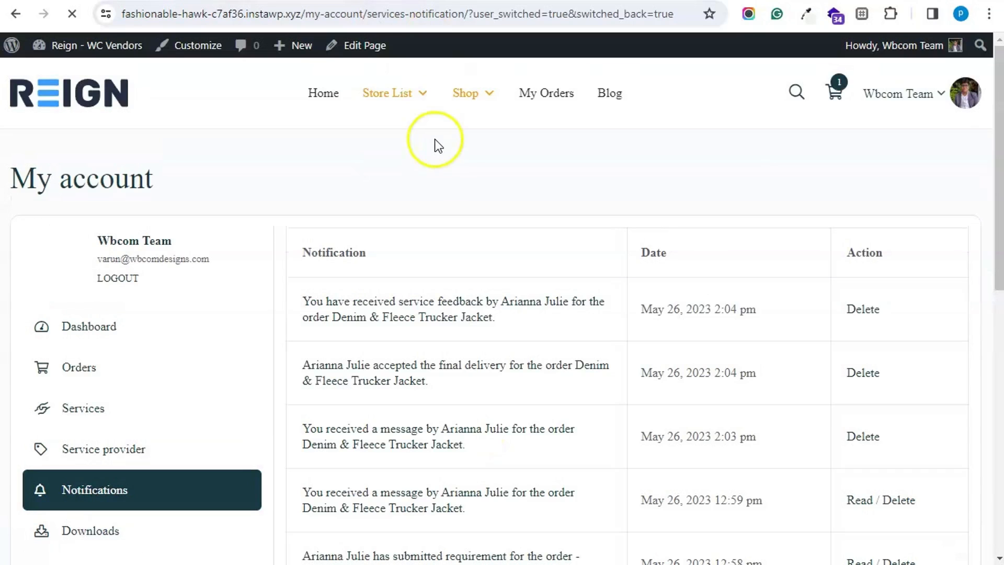
# - Go to the wp-admin Users list and reach the vendor's row to switch to that account
pyautogui.click(111, 52)
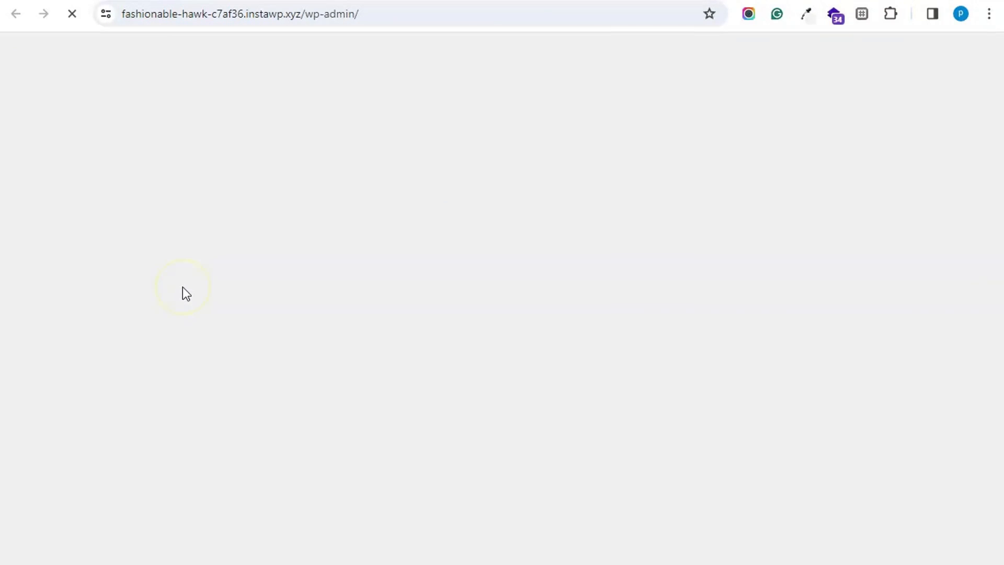
pyautogui.scroll(-5, 65, 511)
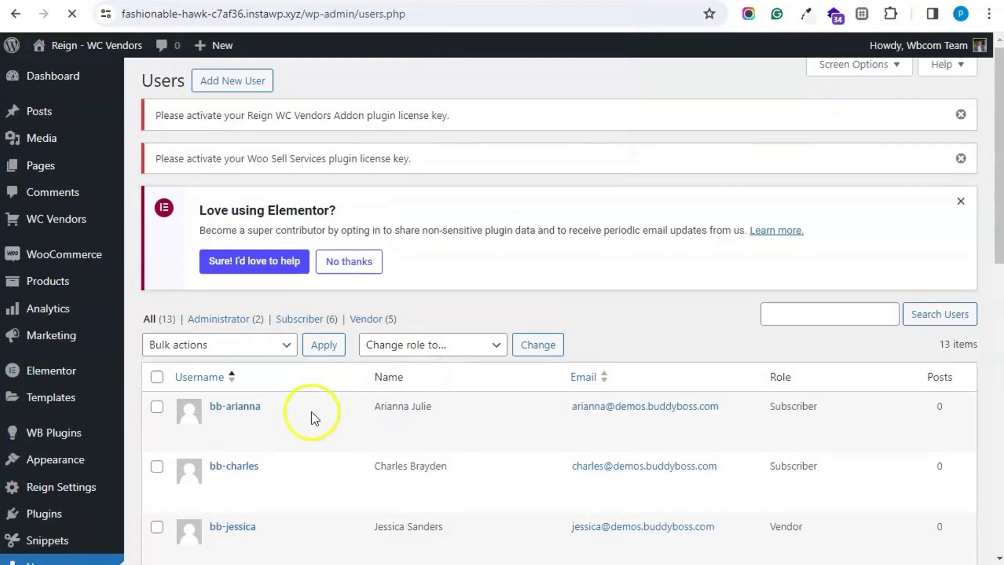
pyautogui.scroll(-3, 310, 422)
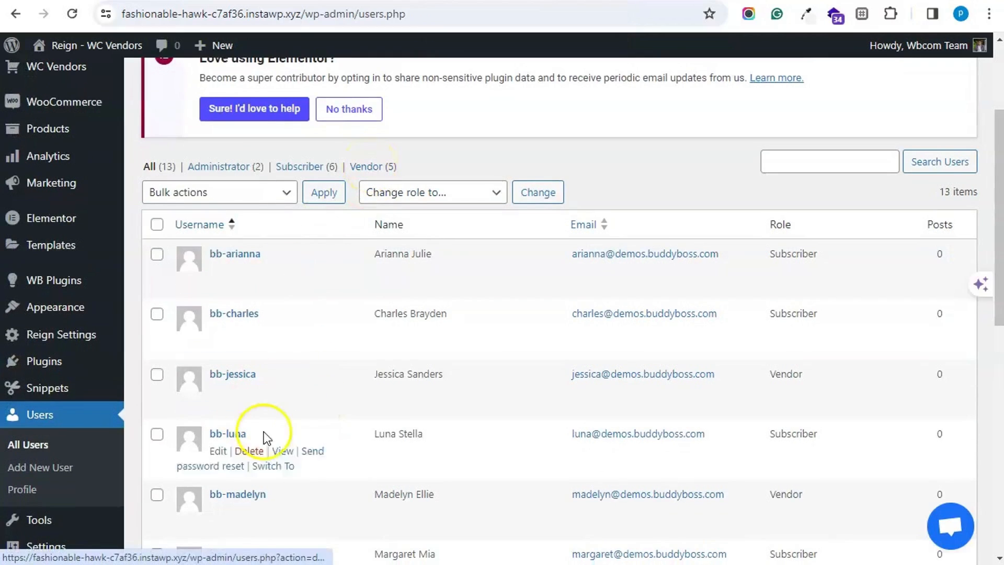
pyautogui.moveTo(285, 407)
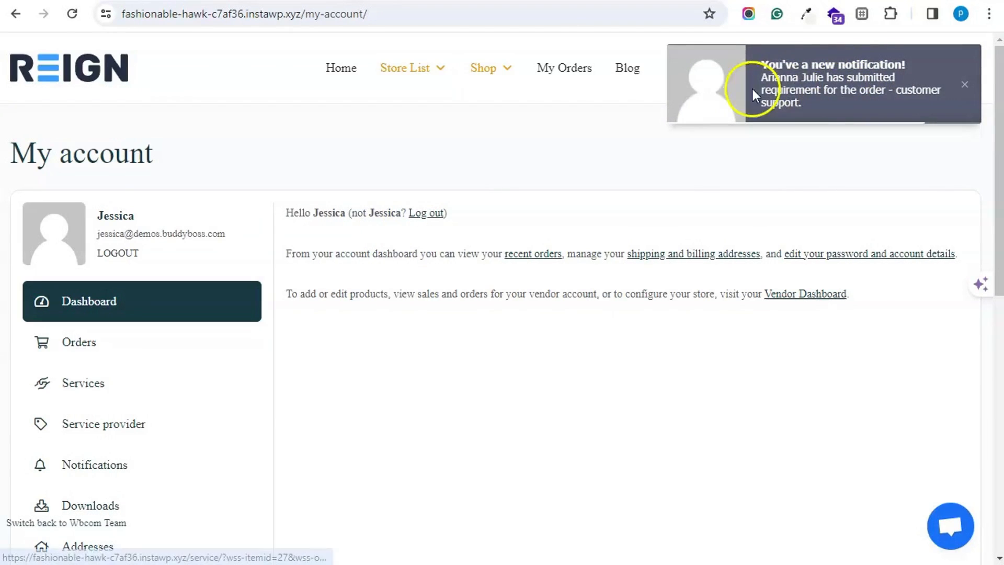
# - Open the customer support order from the requirements notification and review its details
pyautogui.click(789, 97)
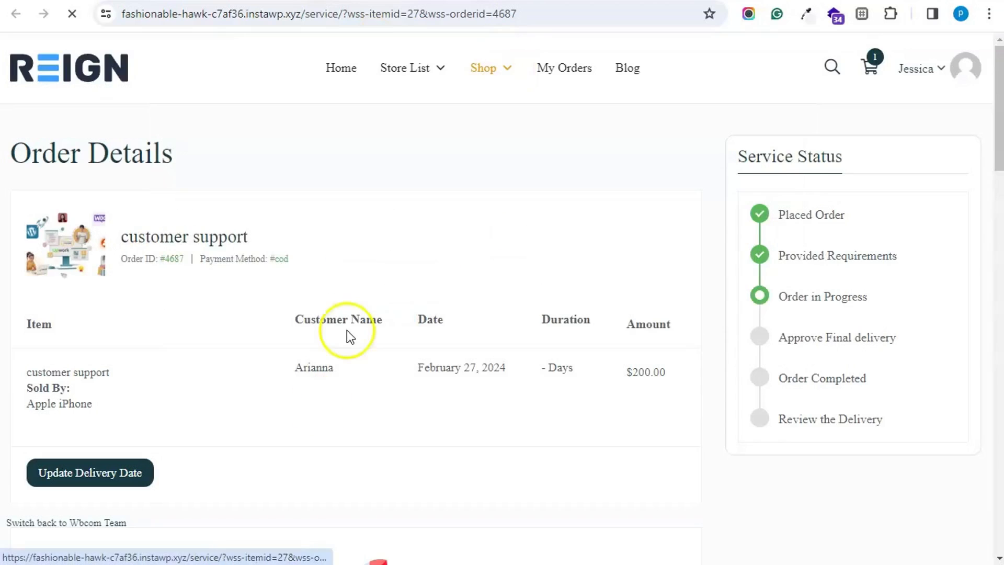
pyautogui.scroll(-5, 343, 217)
pyautogui.scroll(-5, 345, 225)
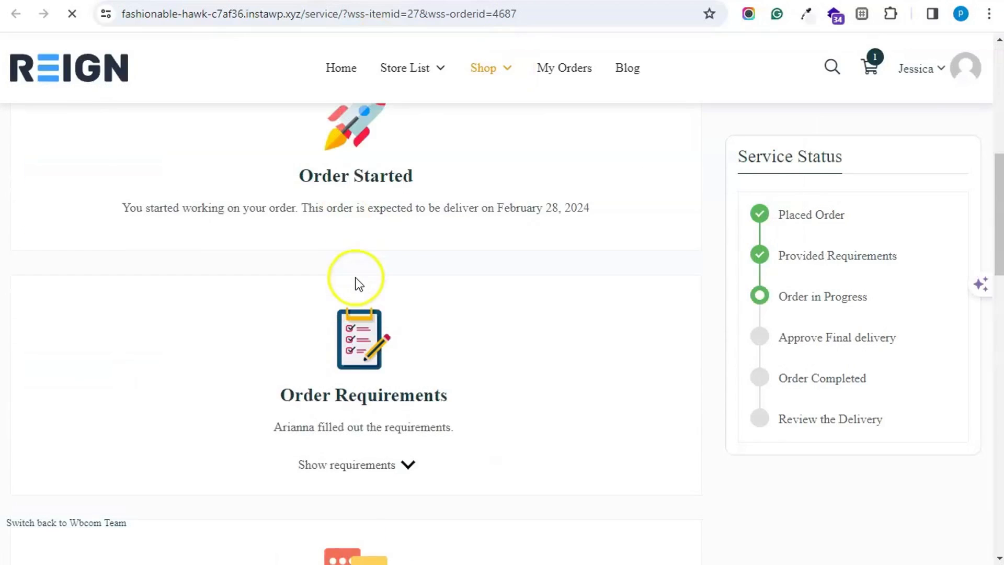
pyautogui.scroll(-20, 355, 280)
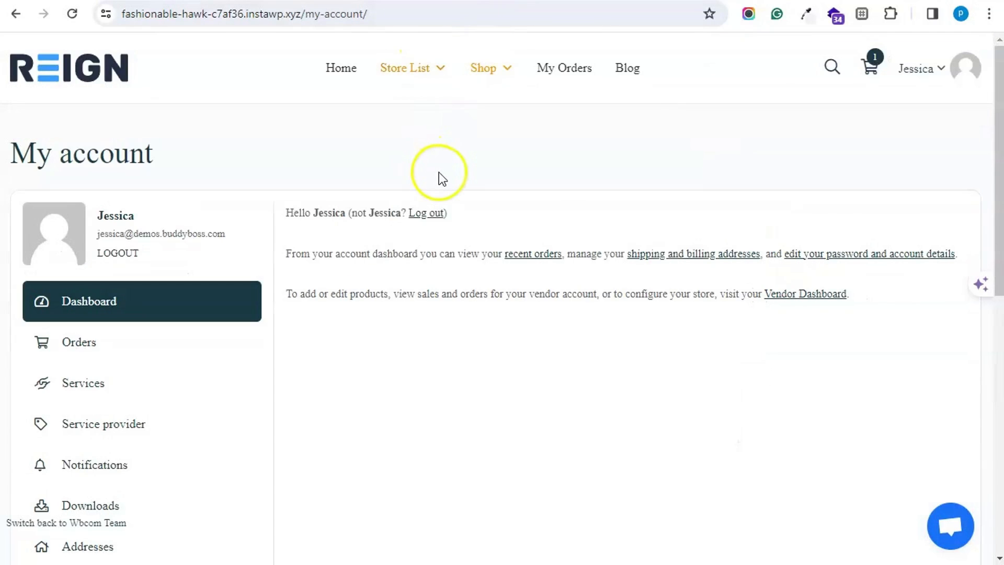
# - View the vendor's service orders, then go to Store List > Pro Dashboard
pyautogui.click(123, 422)
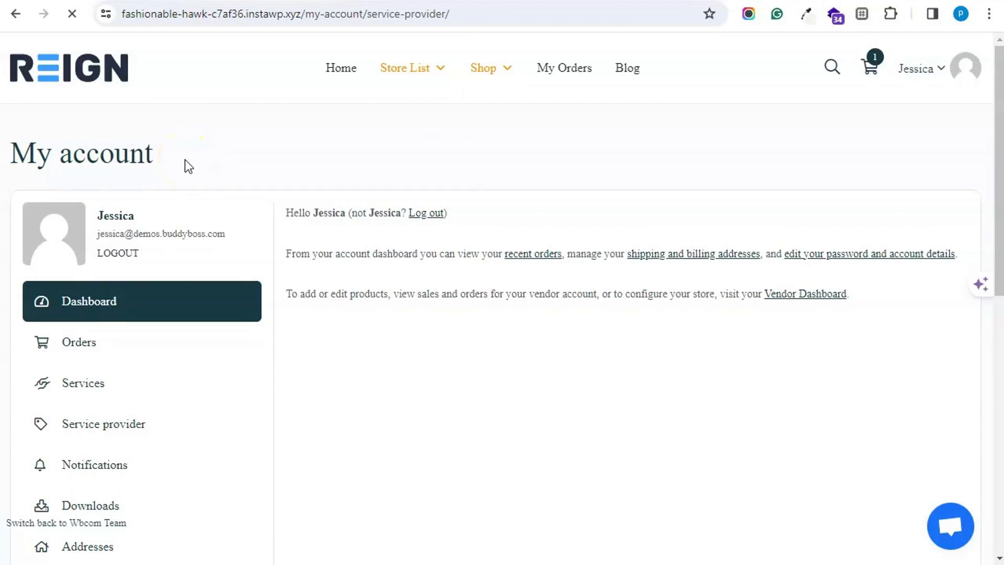
pyautogui.moveTo(432, 70)
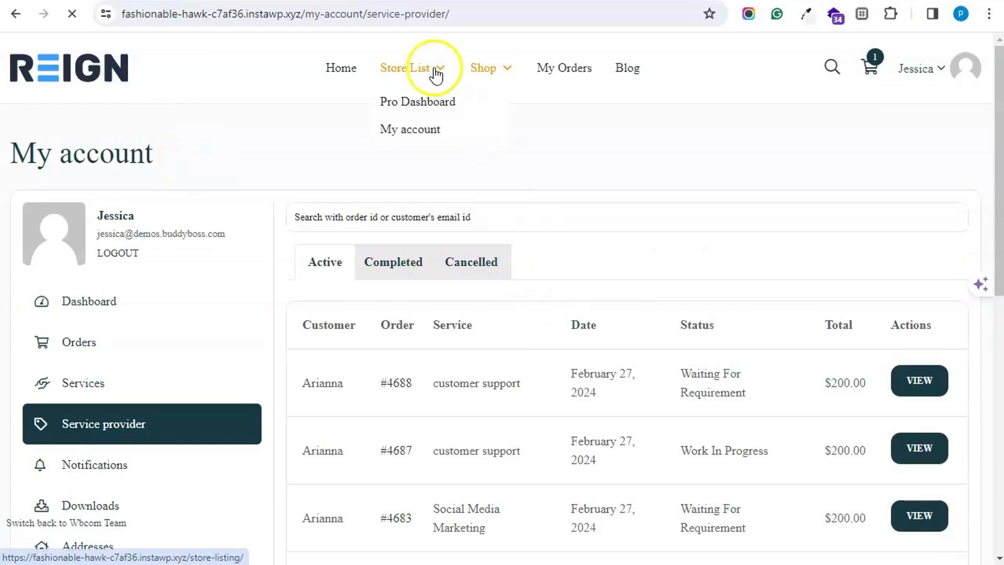
pyautogui.click(434, 103)
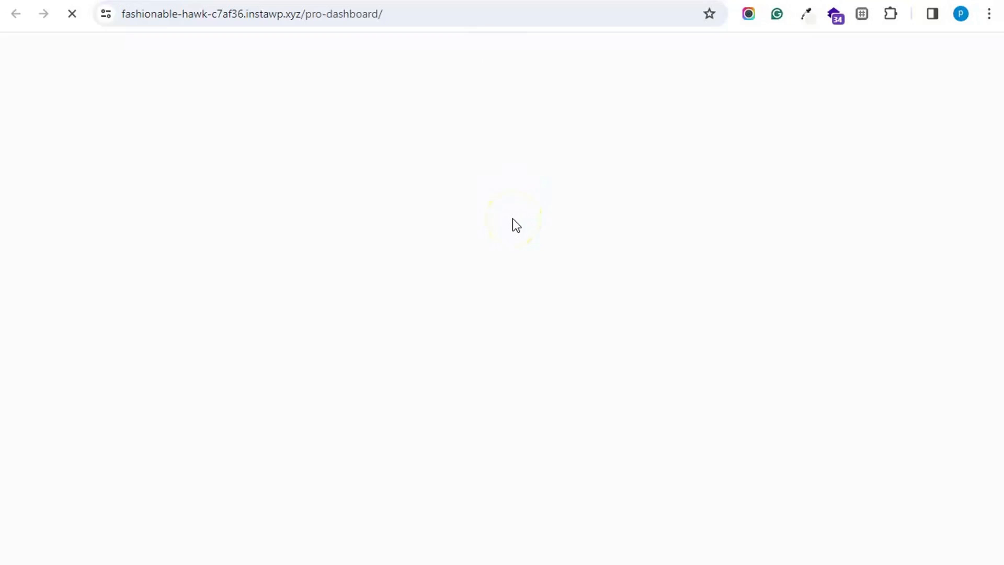
# - List the Pro Dashboard service orders and inspect the newest and the in-progress customer support orders
pyautogui.click(313, 203)
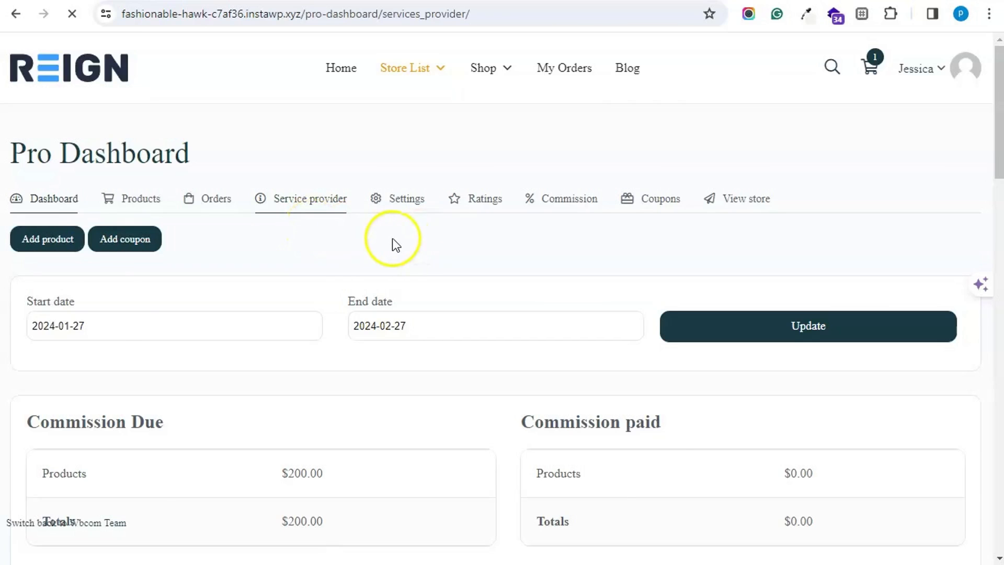
pyautogui.scroll(-3, 733, 366)
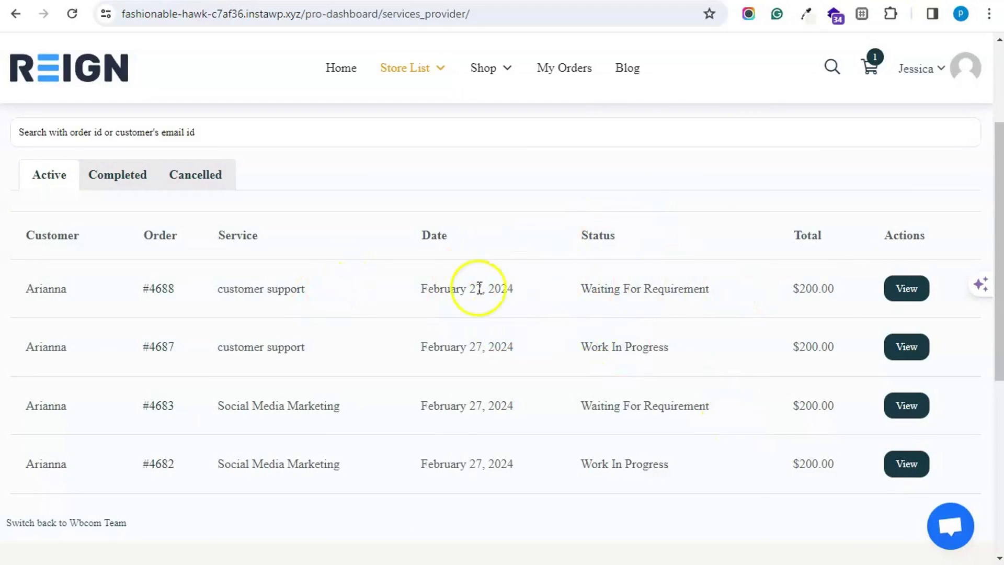
pyautogui.click(898, 288)
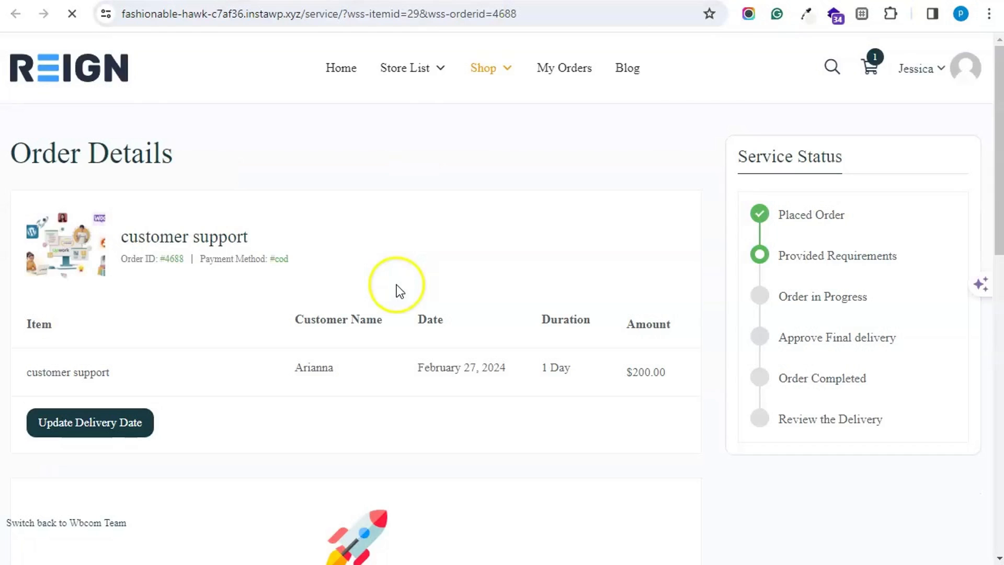
pyautogui.scroll(-14, 396, 285)
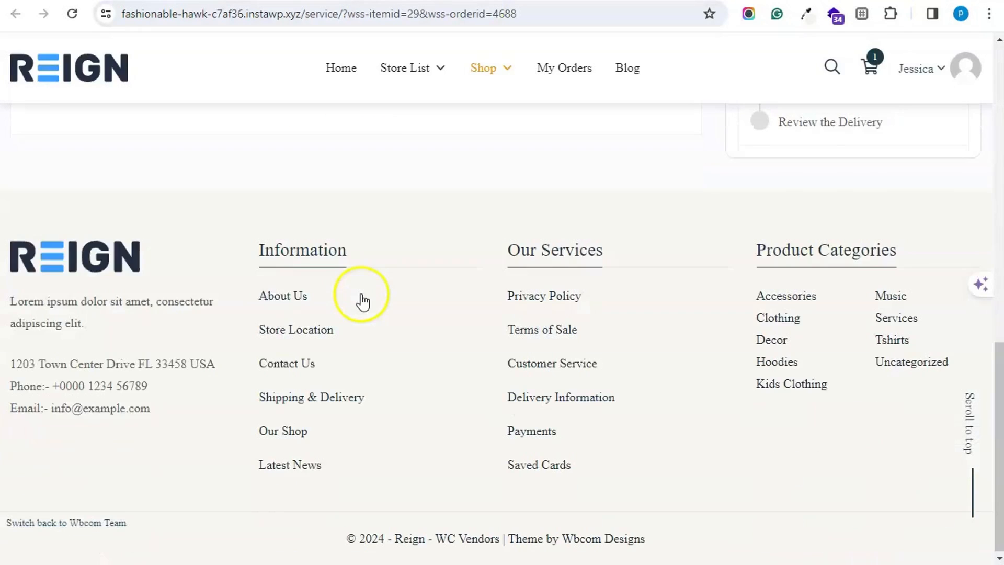
pyautogui.scroll(5, 360, 295)
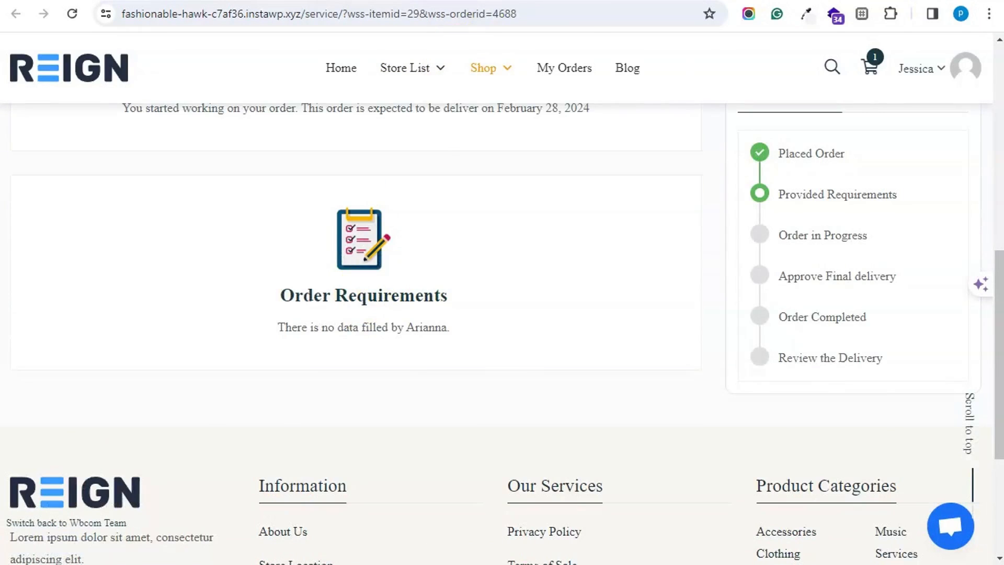
pyautogui.click(432, 1)
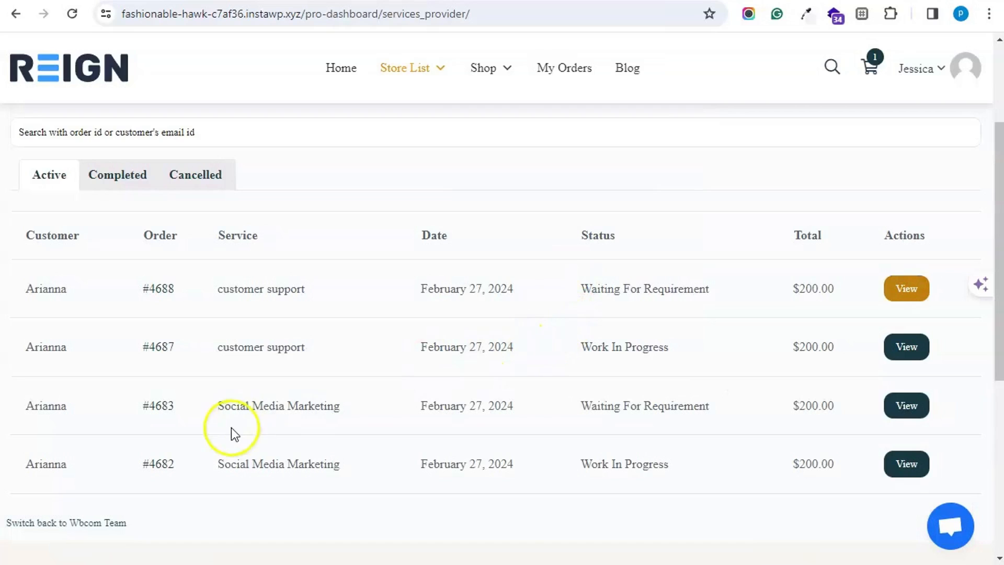
pyautogui.click(907, 347)
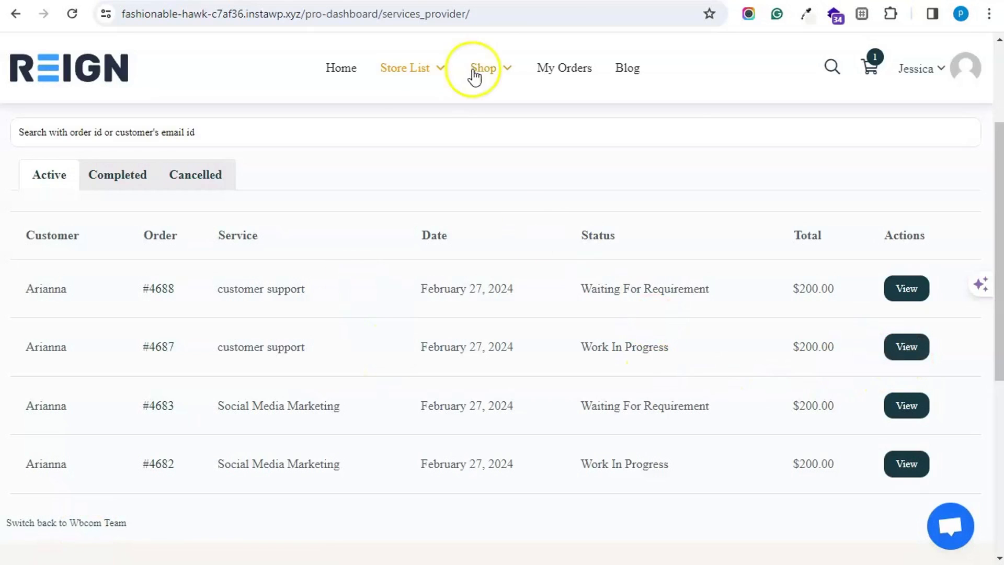
# - On the in-progress order's details page, write the reply 'ok' in the Send Messages editor
pyautogui.click(483, 1)
pyautogui.scroll(-8, 380, 363)
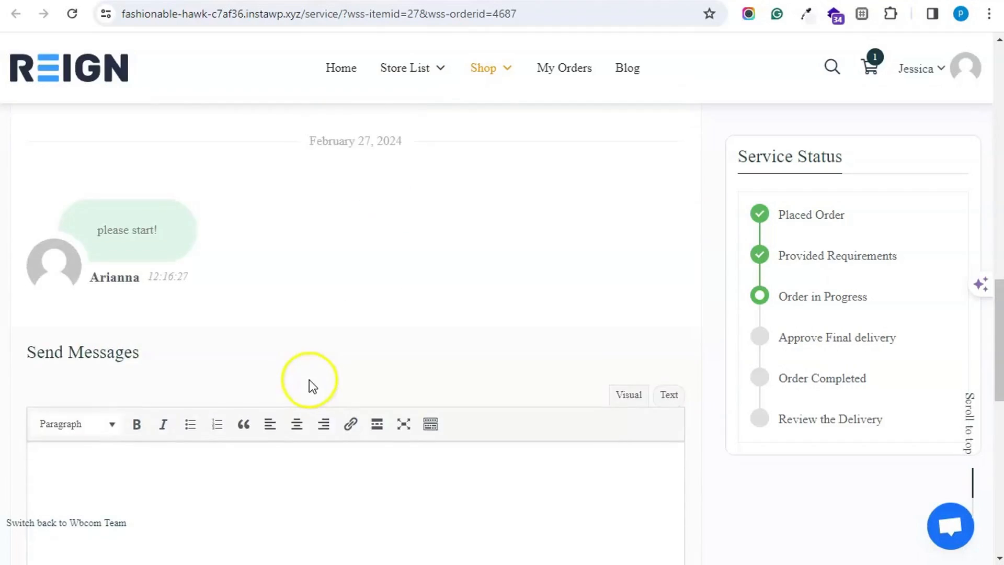
pyautogui.scroll(-4, 309, 380)
pyautogui.click(202, 281)
pyautogui.write('ok')
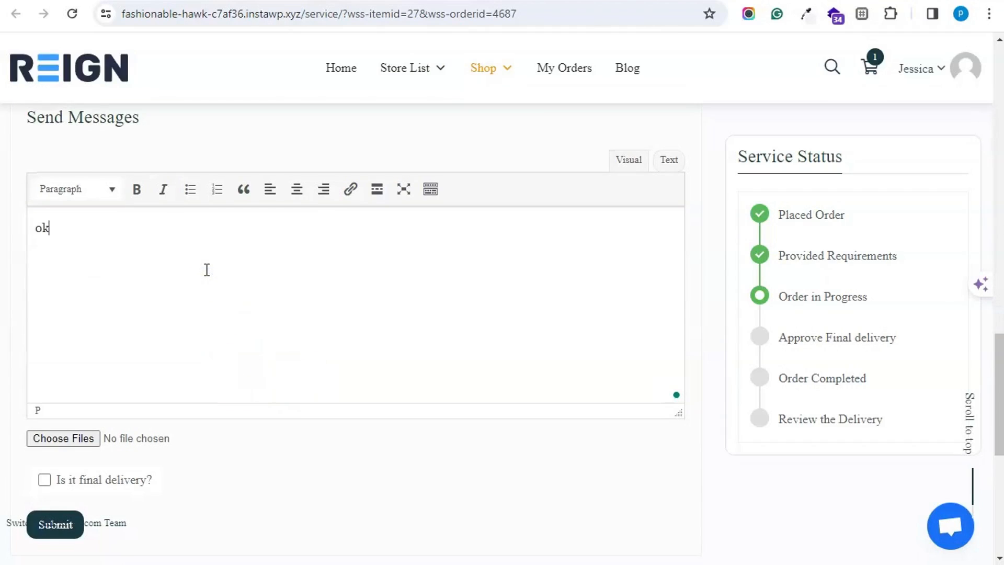
pyautogui.scroll(-4, 130, 460)
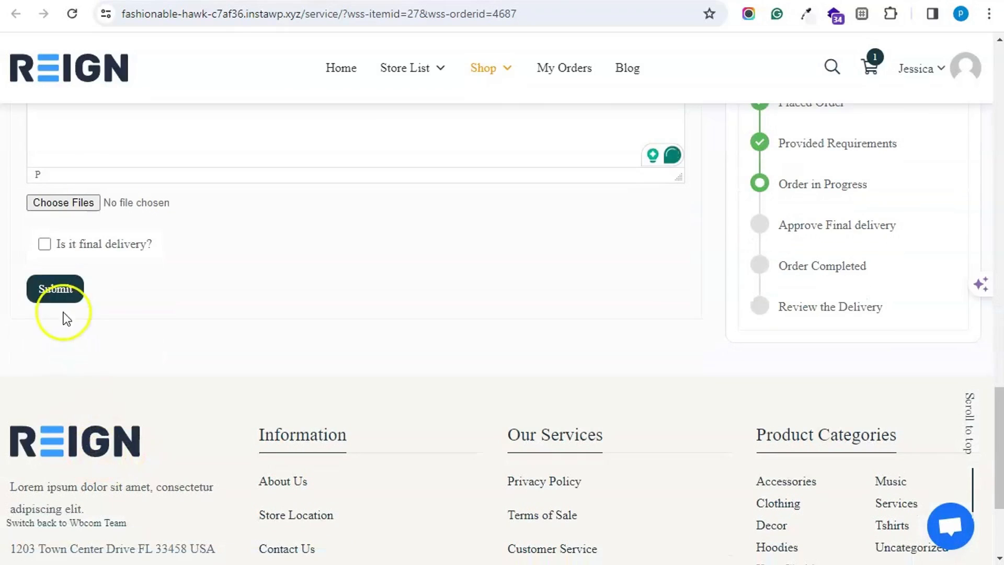
pyautogui.click(61, 288)
# - Submit the 'ok' reply so it appears beneath 'please start!' in the Conversation
pyautogui.scroll(10, 299, 314)
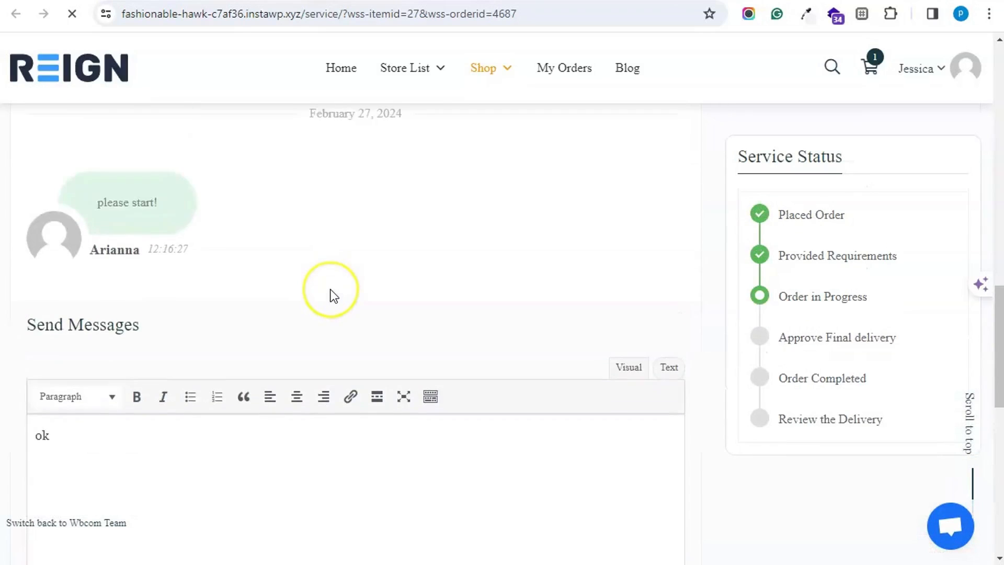
pyautogui.scroll(4, 330, 290)
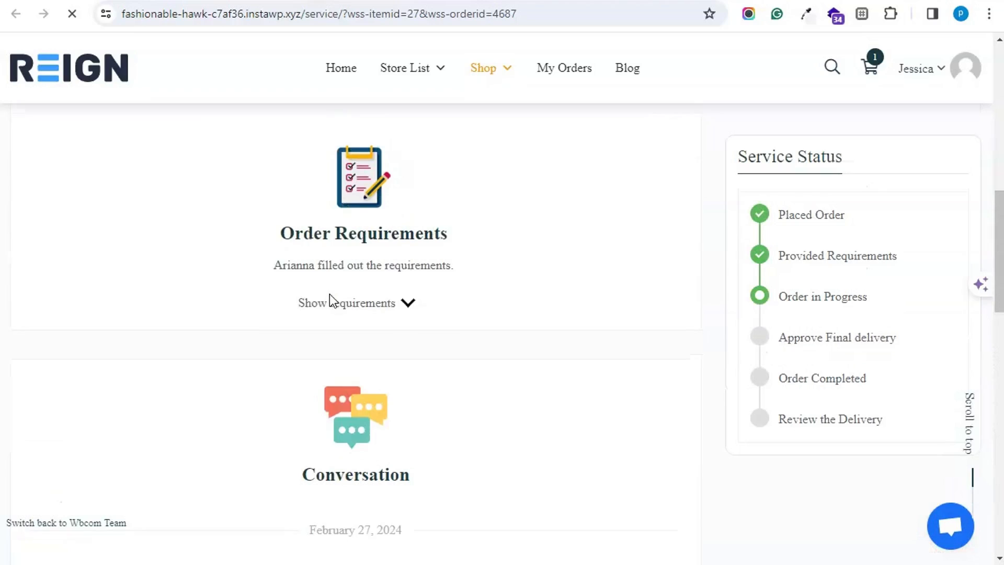
pyautogui.scroll(-16, 283, 300)
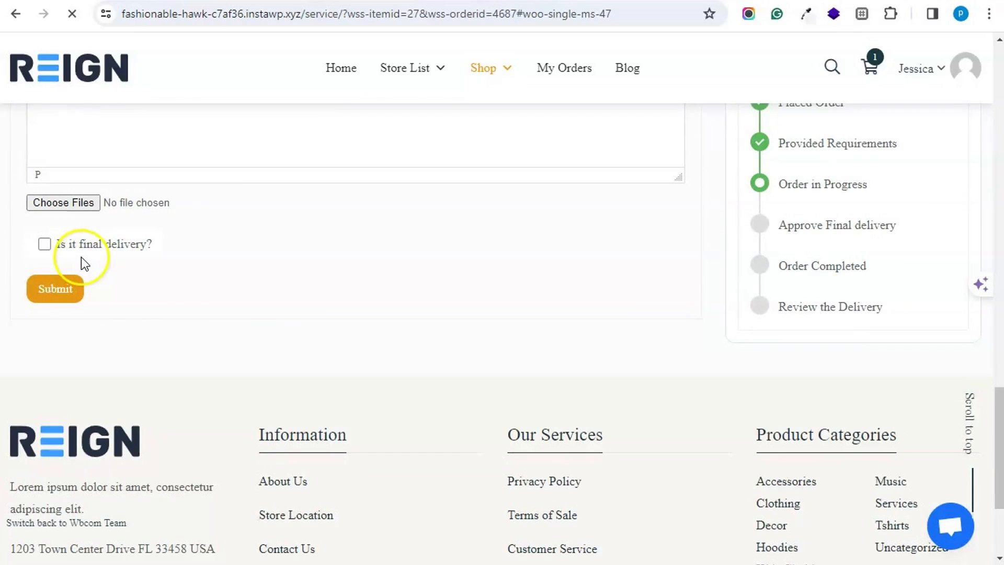
pyautogui.scroll(-6, 107, 272)
pyautogui.scroll(12, 114, 285)
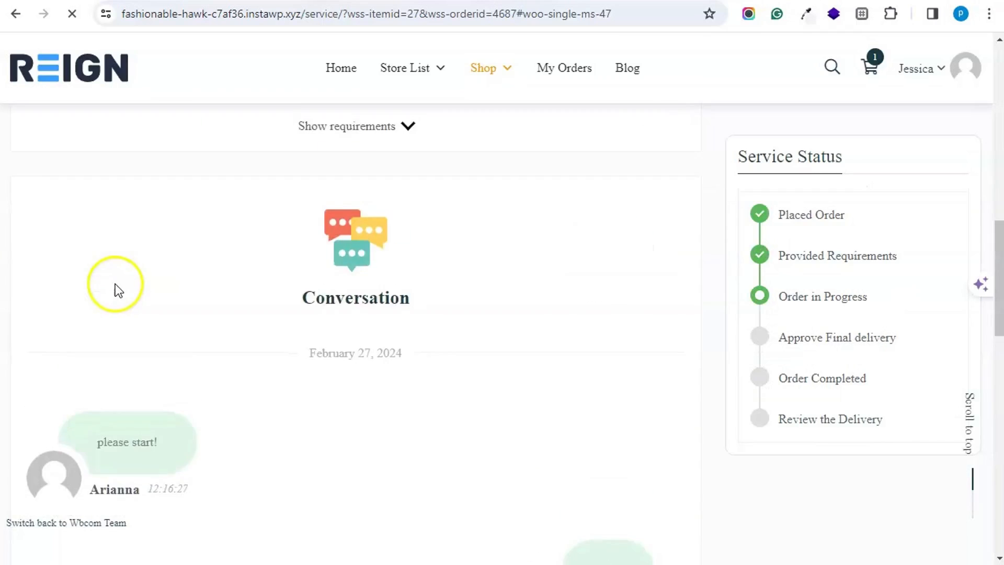
pyautogui.scroll(-12, 115, 283)
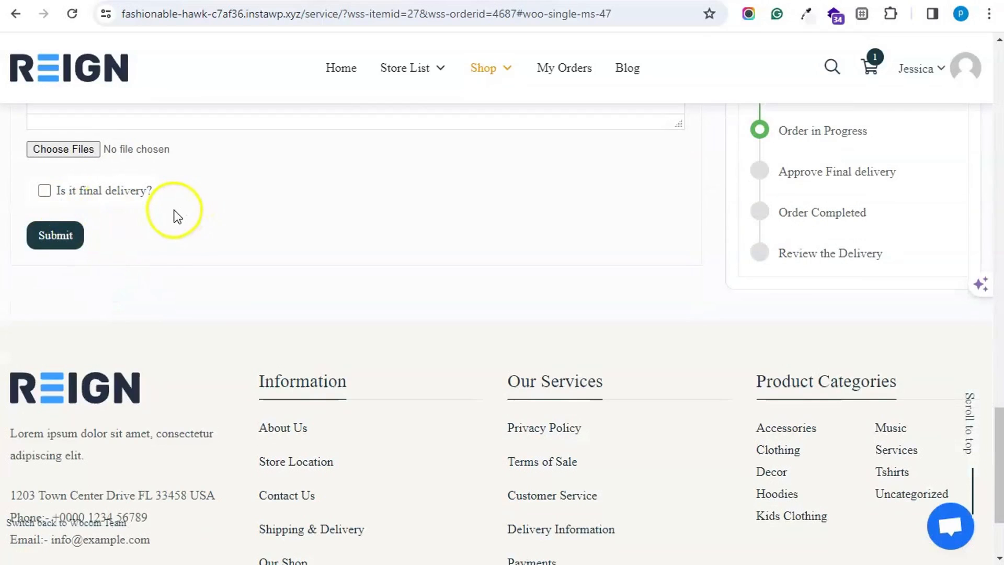
pyautogui.click(73, 235)
pyautogui.scroll(20, 128, 226)
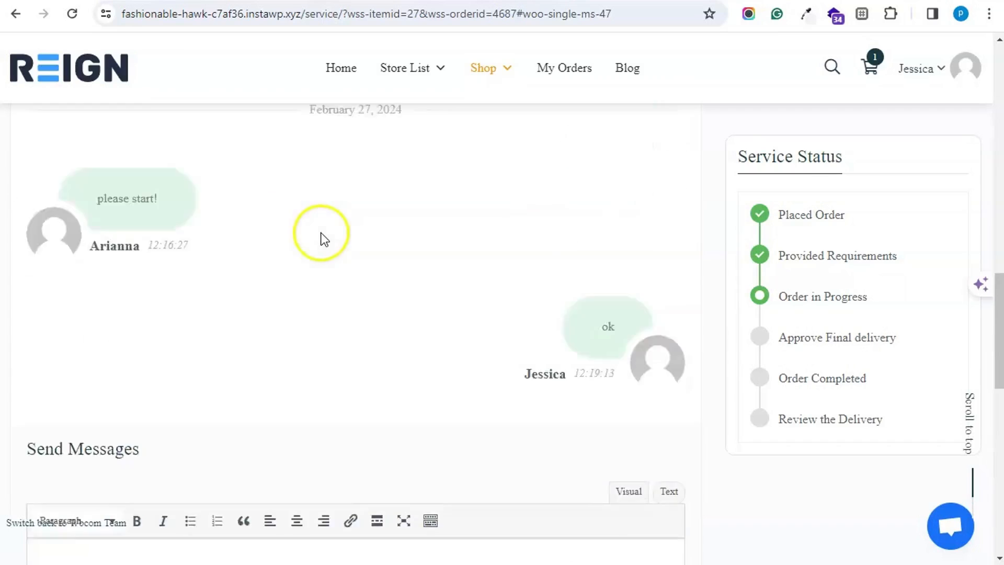